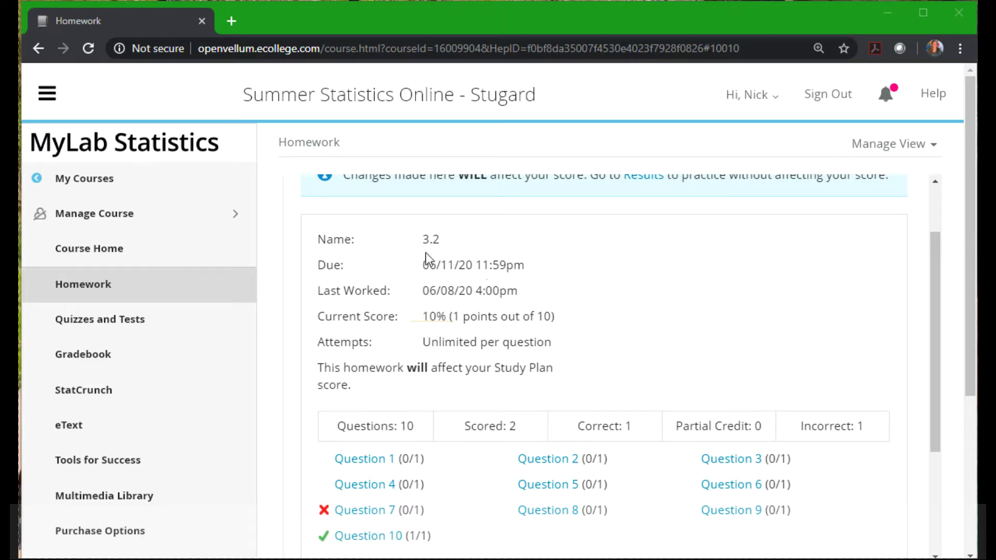
- Open homework question 7, exercise 3.2.25, which compares the two cars' mileage
click(372, 512)
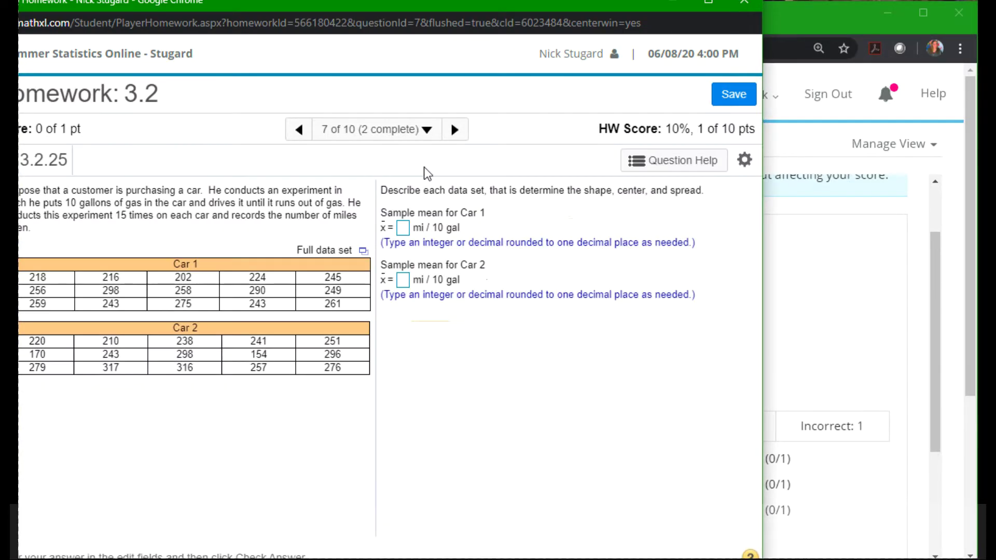
- Move the homework window fully onto the screen and widen it to fit the question
drag(435, 9, 477, 23)
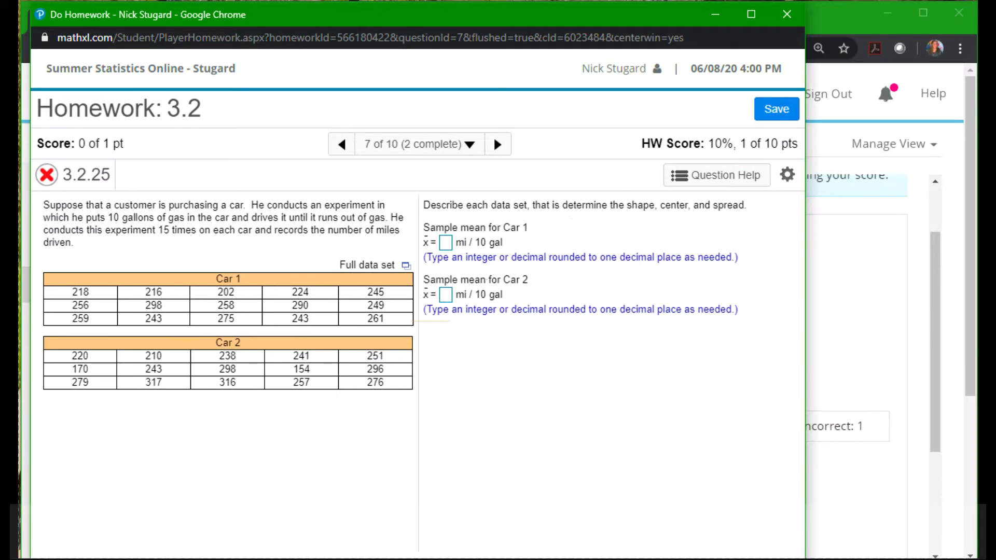
drag(871, 559, 952, 554)
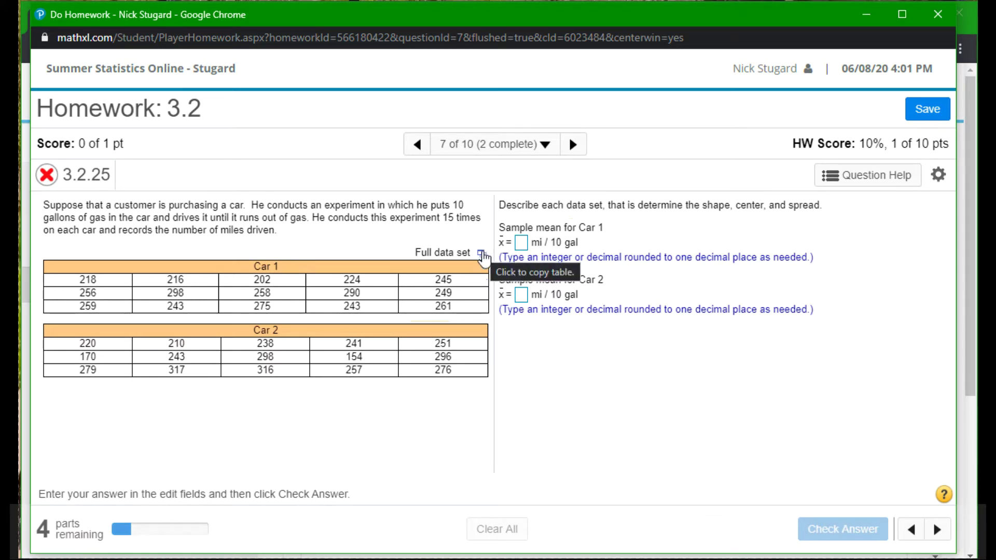
- Export the full car data set to Excel and enable editing of the downloaded workbook
click(482, 254)
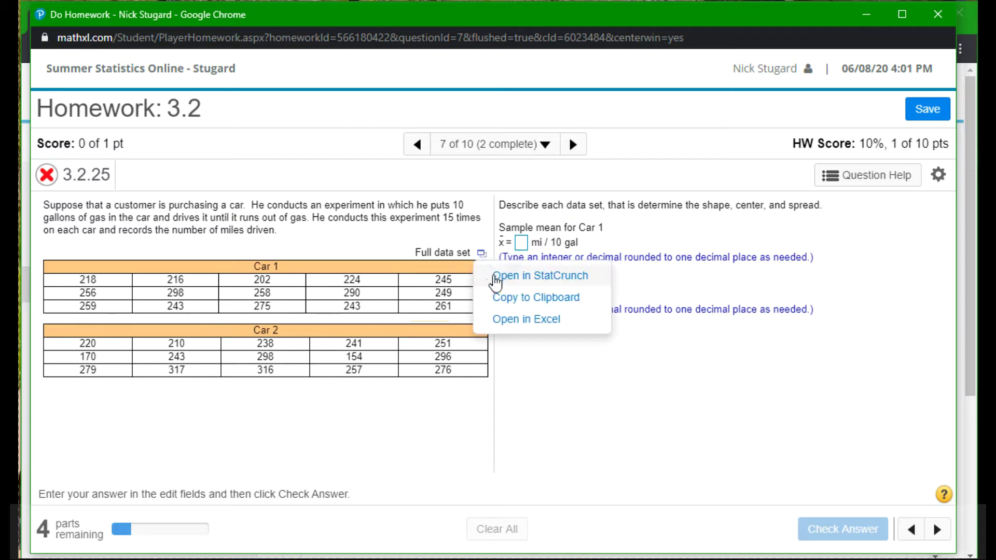
click(519, 322)
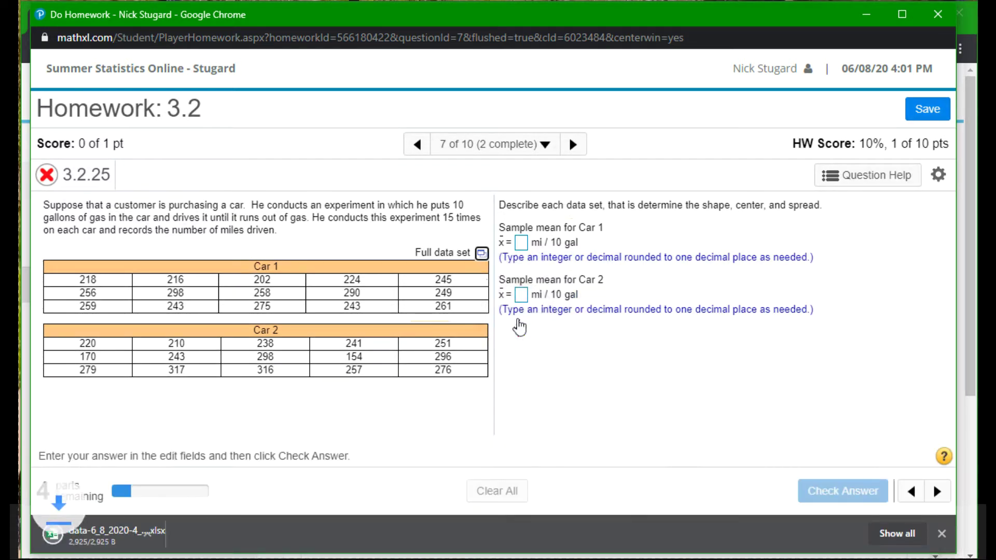
click(106, 537)
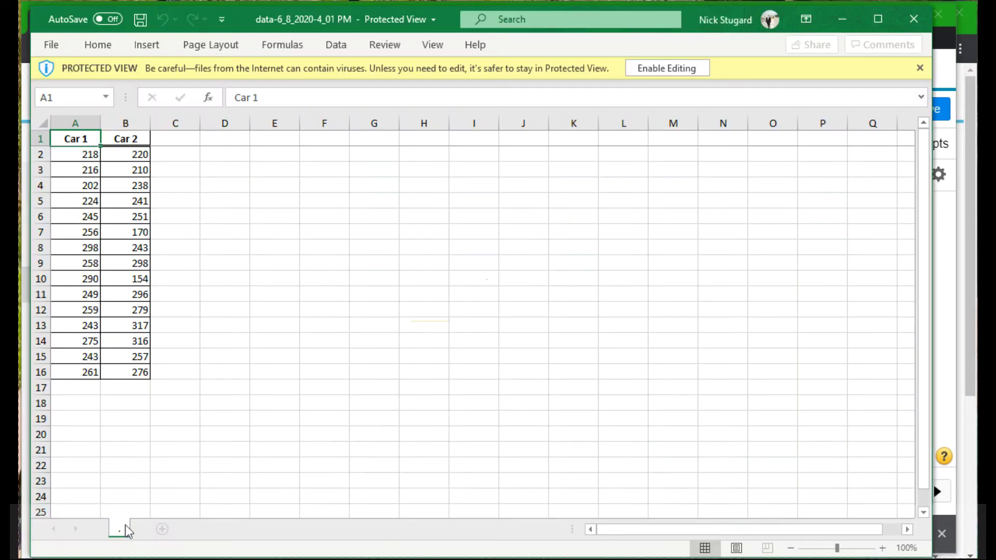
click(652, 72)
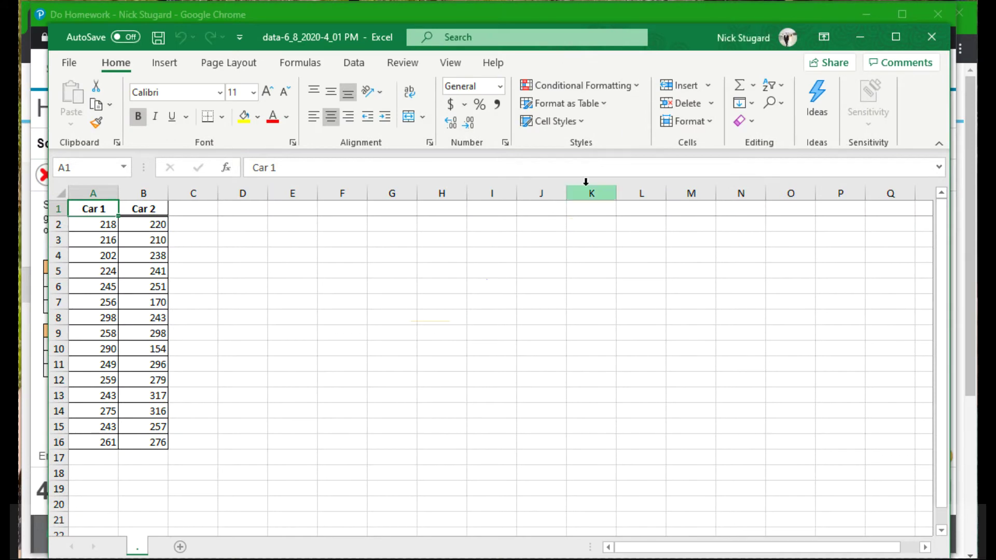
- Zoom the sheet to 120% and select cell D3 for the first label
drag(670, 35, 665, 20)
click(895, 551)
click(895, 551)
click(292, 233)
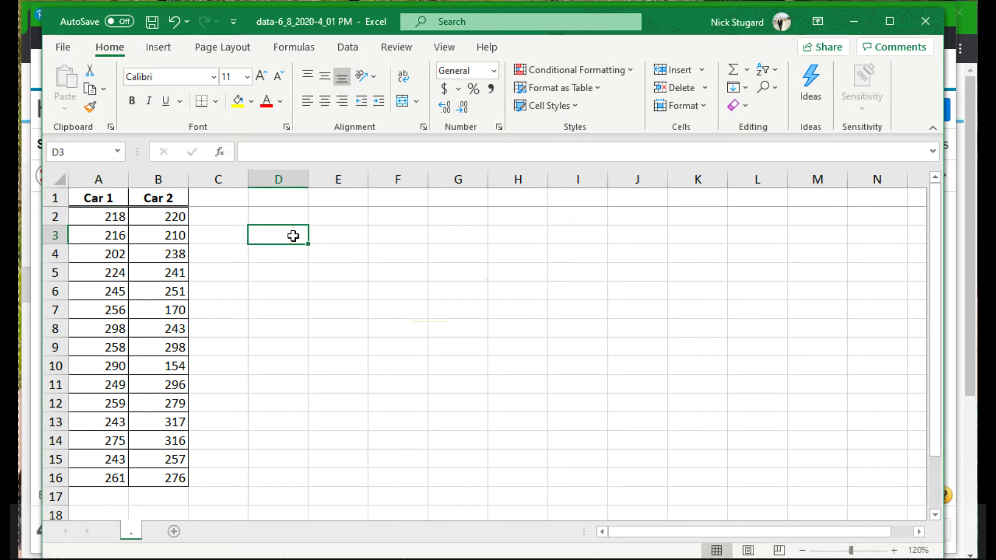
- Label D3 'Car 1 Mean' and enter =AVERAGE(A2:A16) in D4, returning 249.133
text(Car 1)
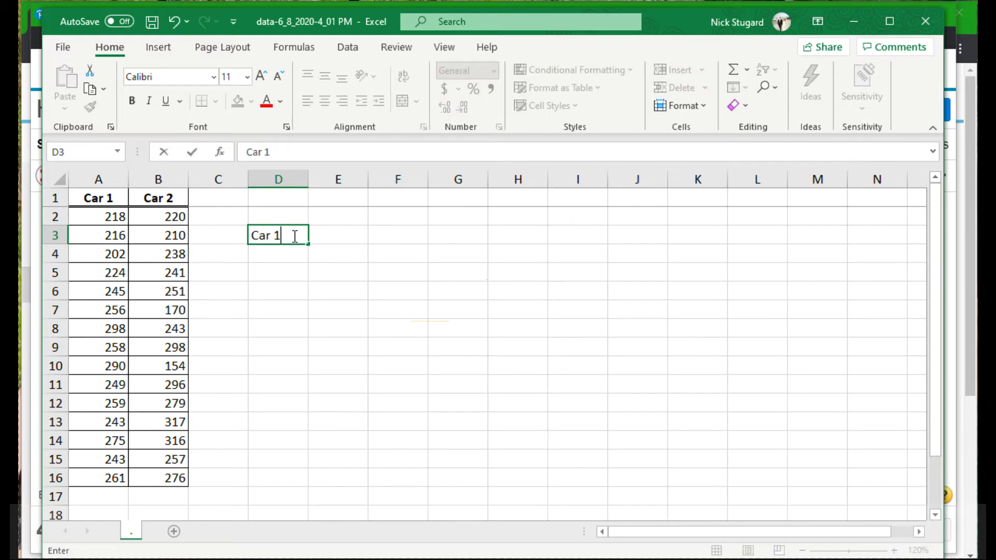
text( Mean)
key(Return)
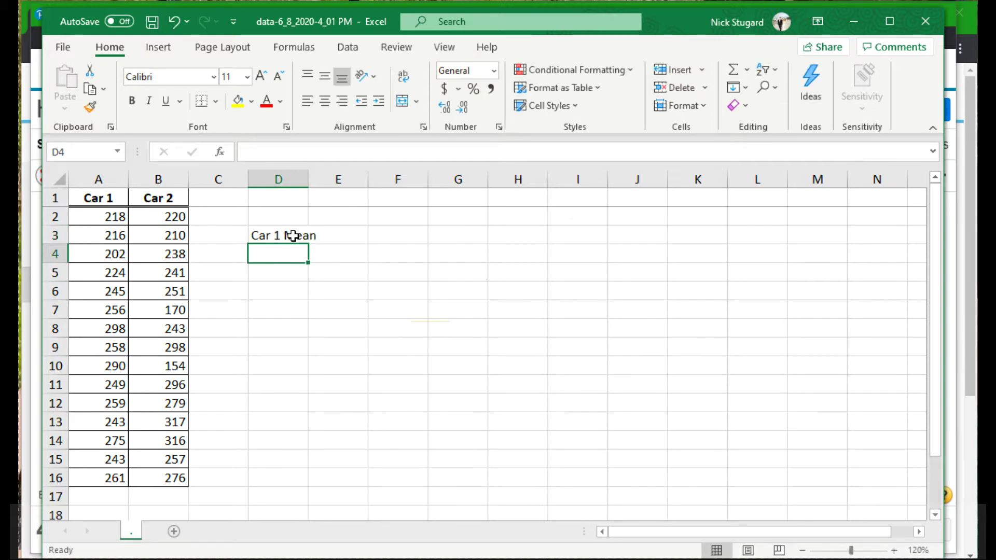
text(=)
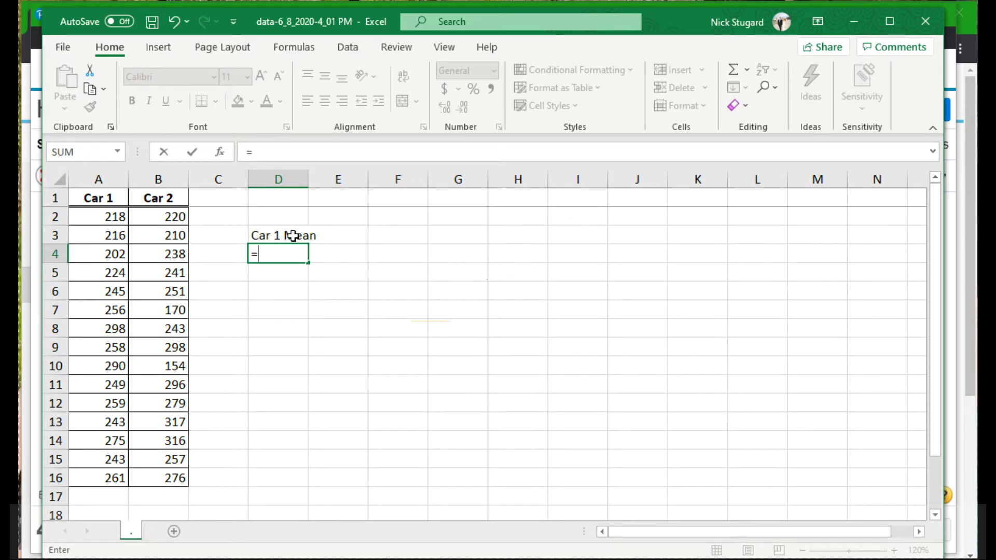
text(AVERAGE)
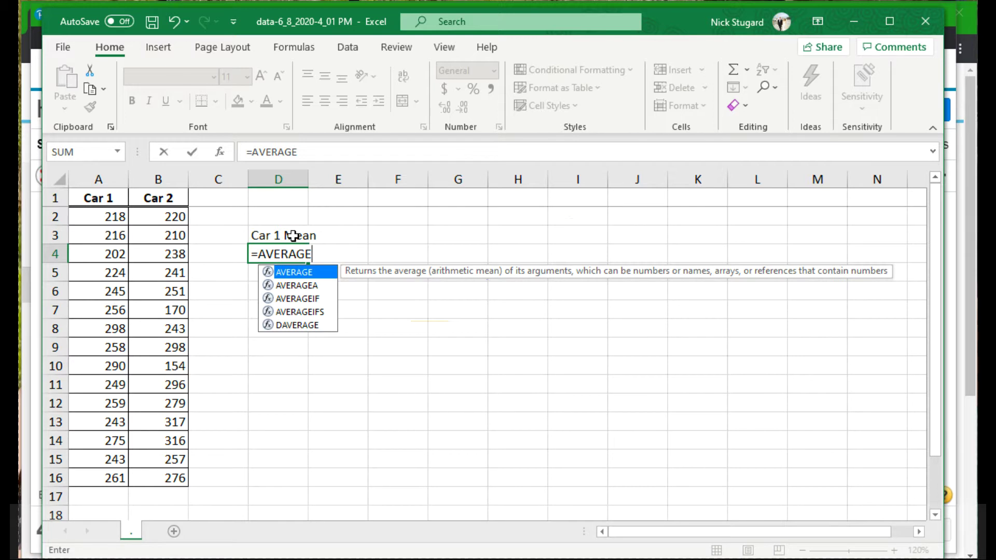
text(()
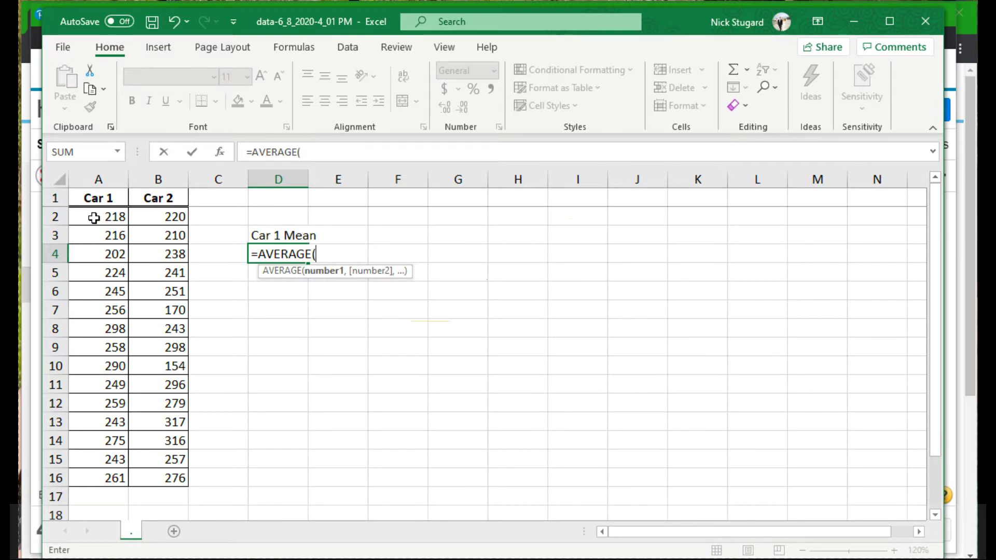
drag(92, 218, 110, 477)
key(Return)
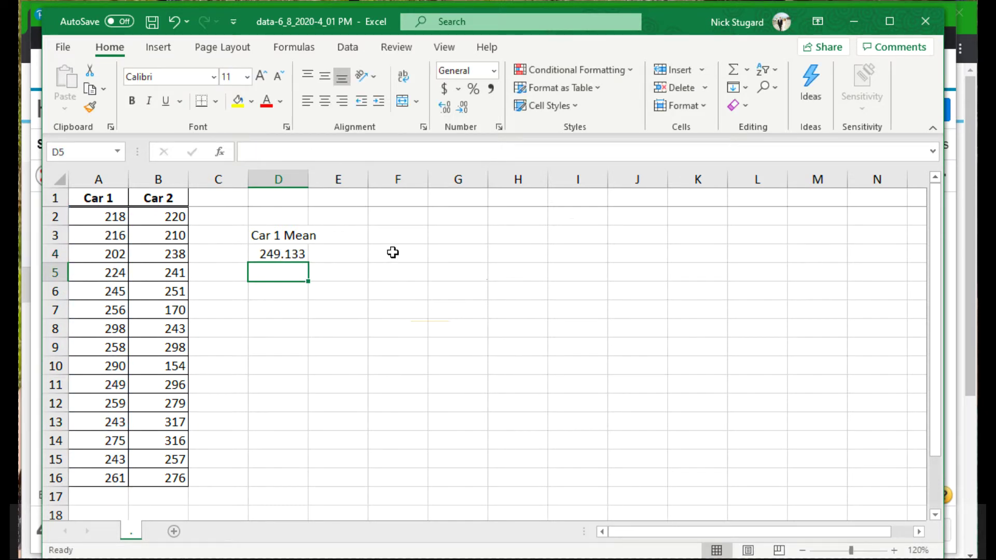
- Label F3 'Car 2 Mean' and enter =AVERAGE(B2:B16) in F4, returning 251.067
click(408, 235)
text(Ca)
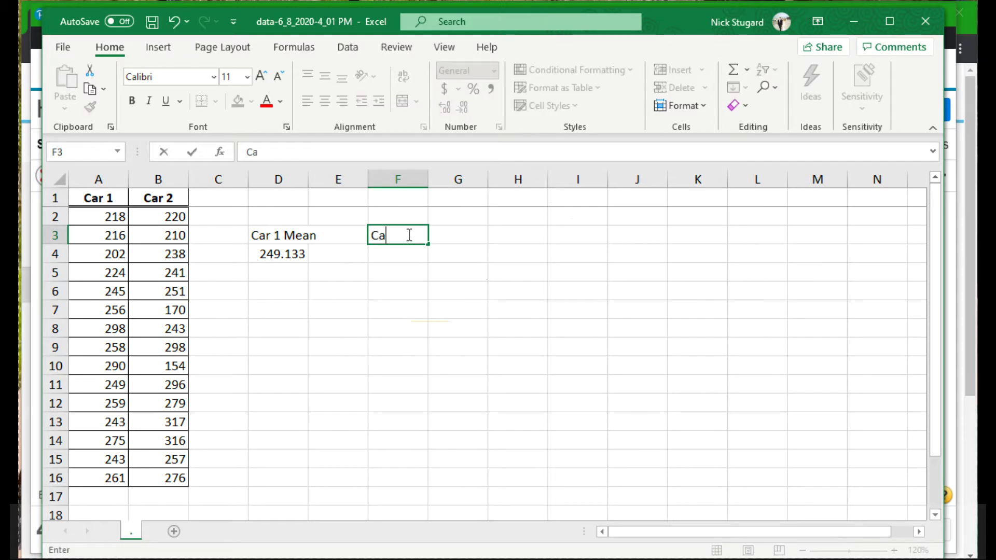
text(r 2 Mean)
key(Return)
text(=)
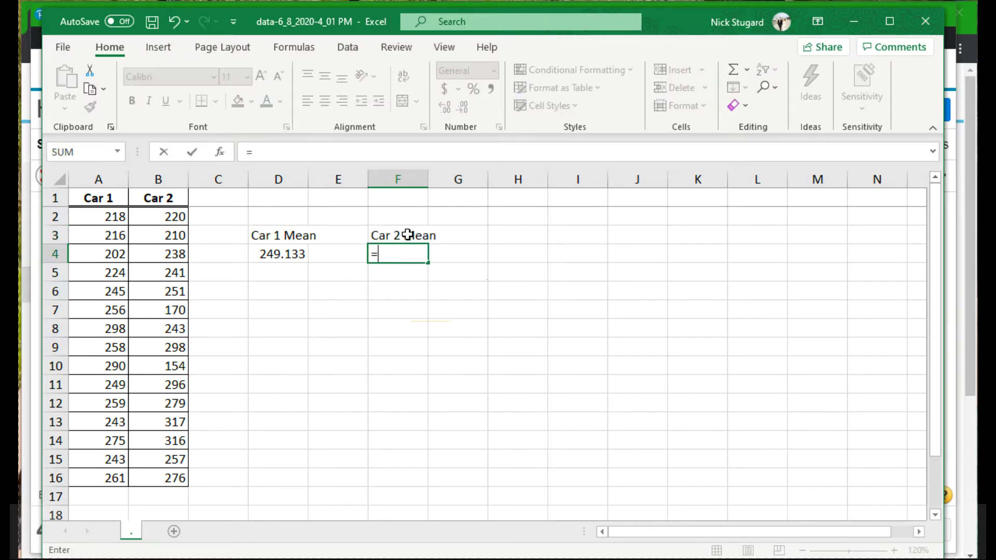
text(AVERAGE()
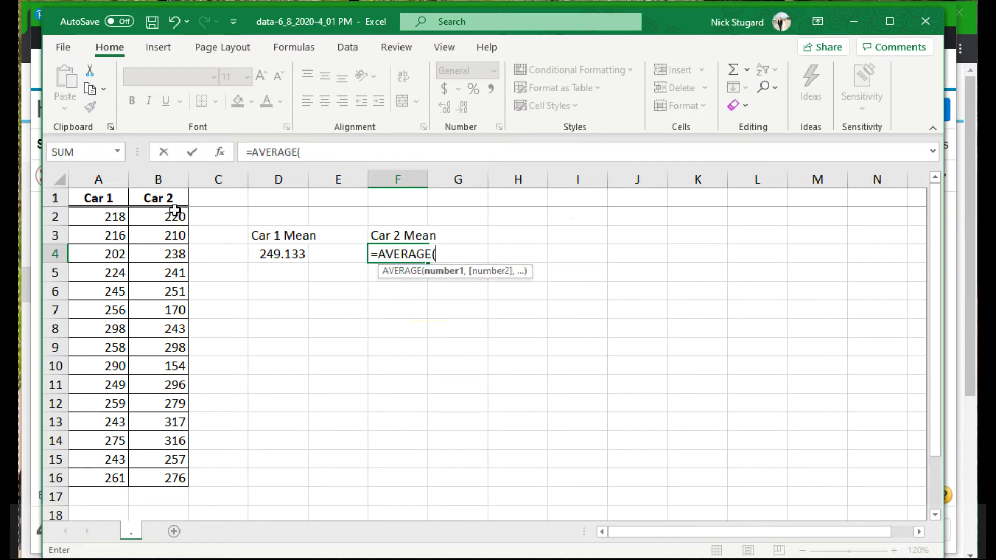
drag(172, 214, 186, 478)
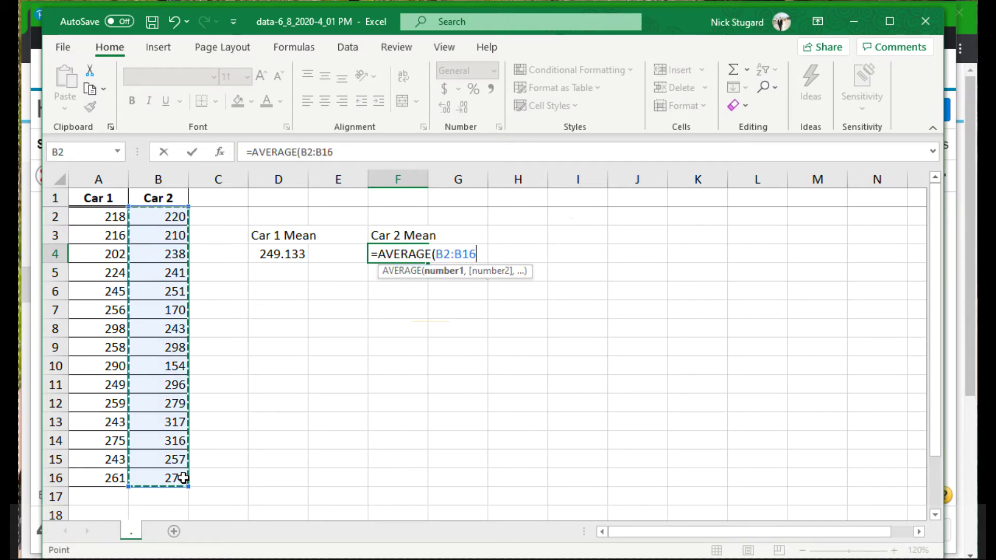
key(Return)
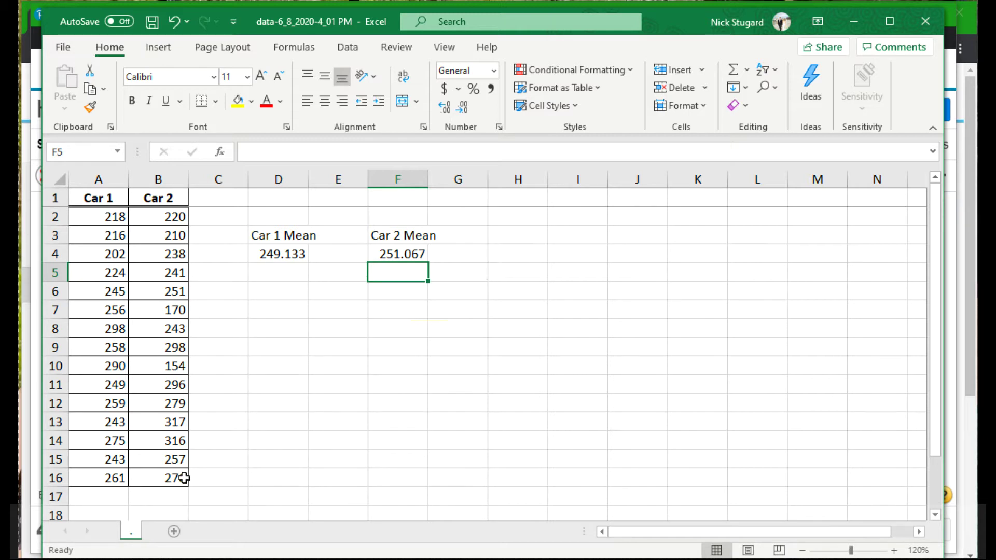
- Enter 249.1 as the Car 1 sample mean, checking the value in Excel
key(alt+Tab)
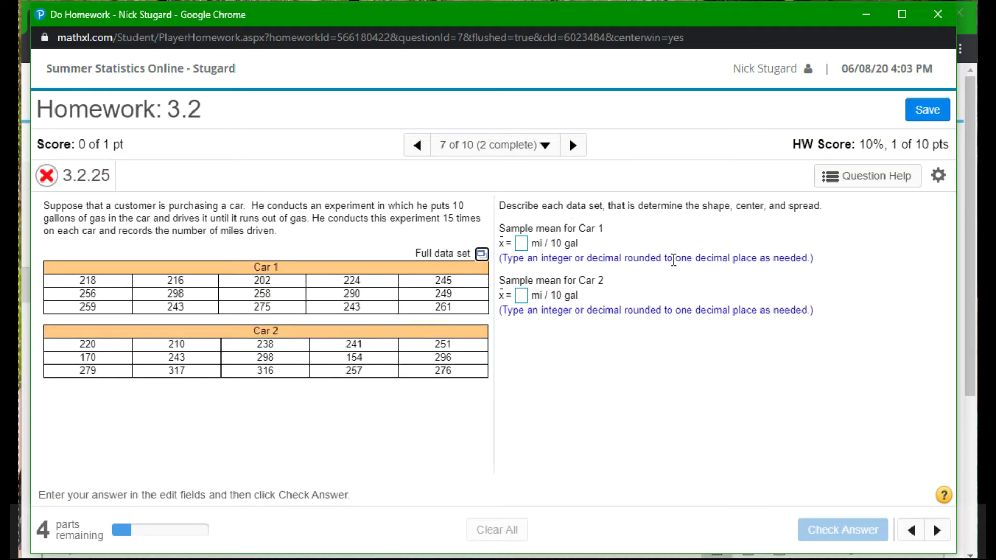
click(698, 266)
click(525, 244)
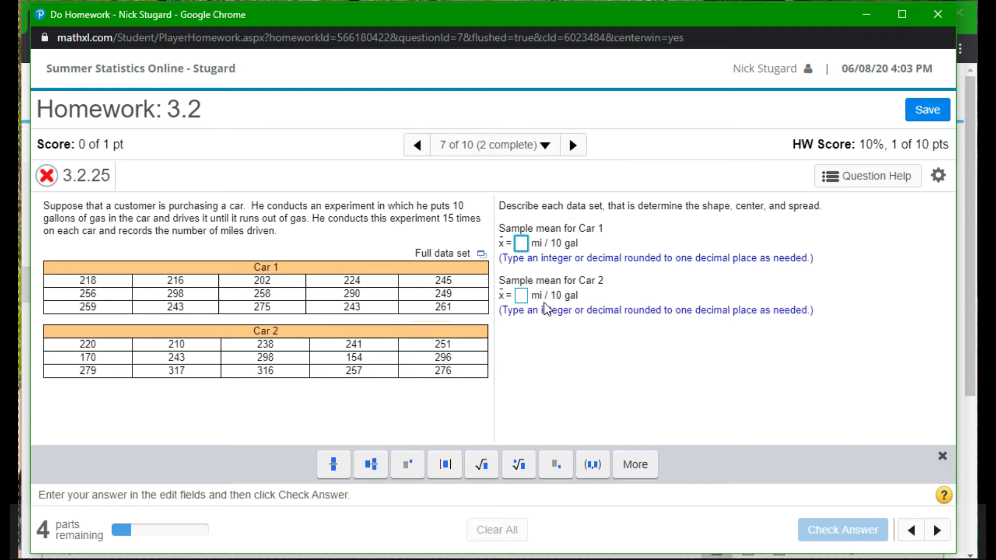
key(alt+Tab)
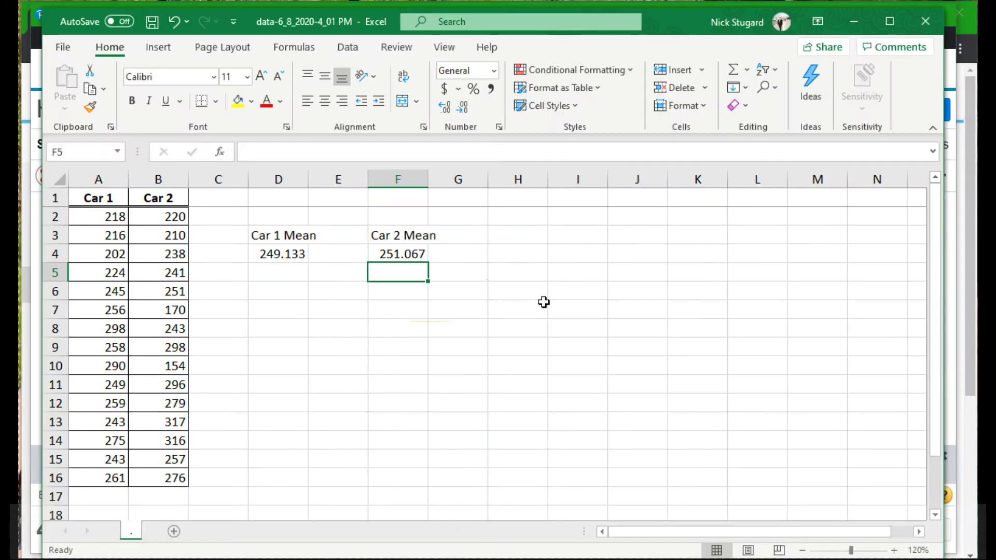
key(alt+Tab)
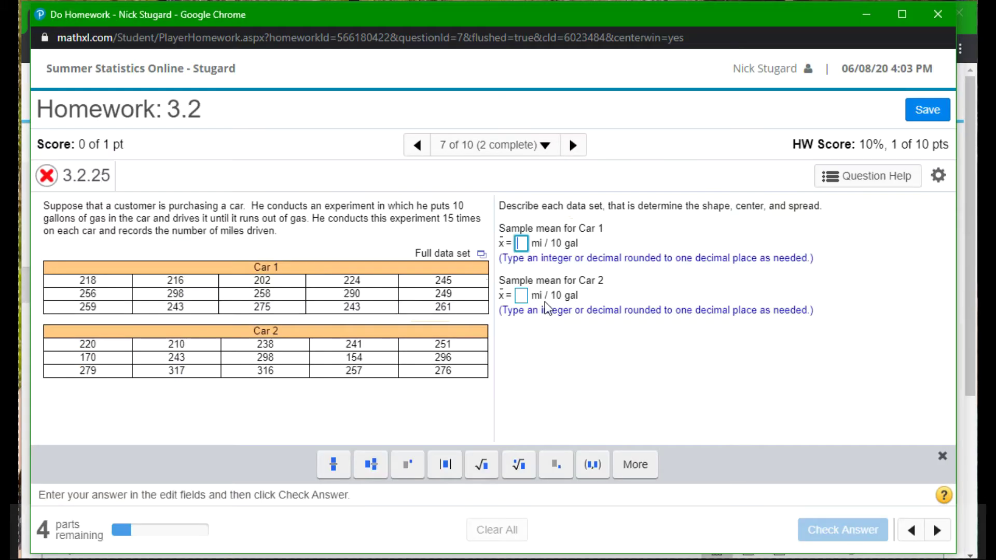
text(249.1)
- Enter 251.1 as the Car 2 sample mean, submit both means, and dismiss the confirmation
key(Tab)
key(alt+Tab)
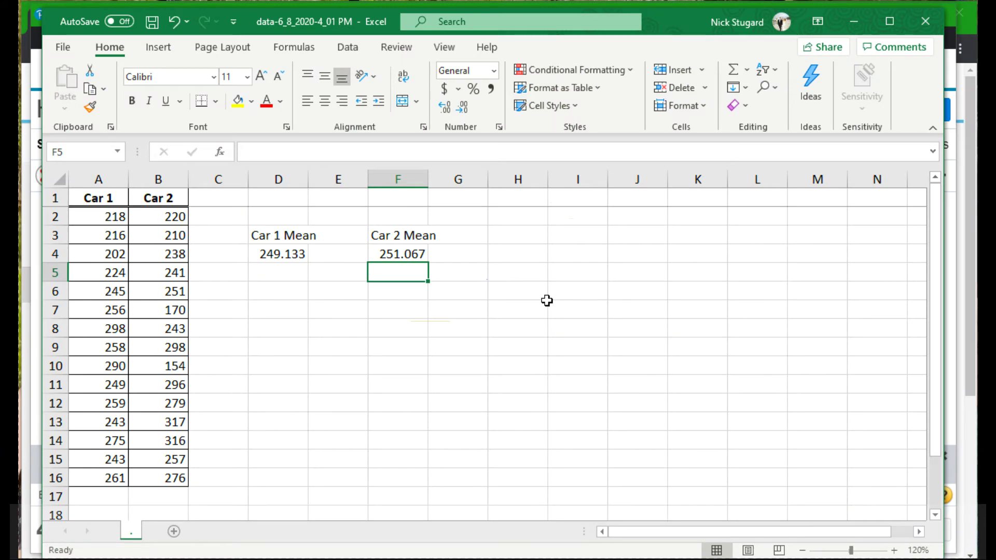
key(alt+Tab)
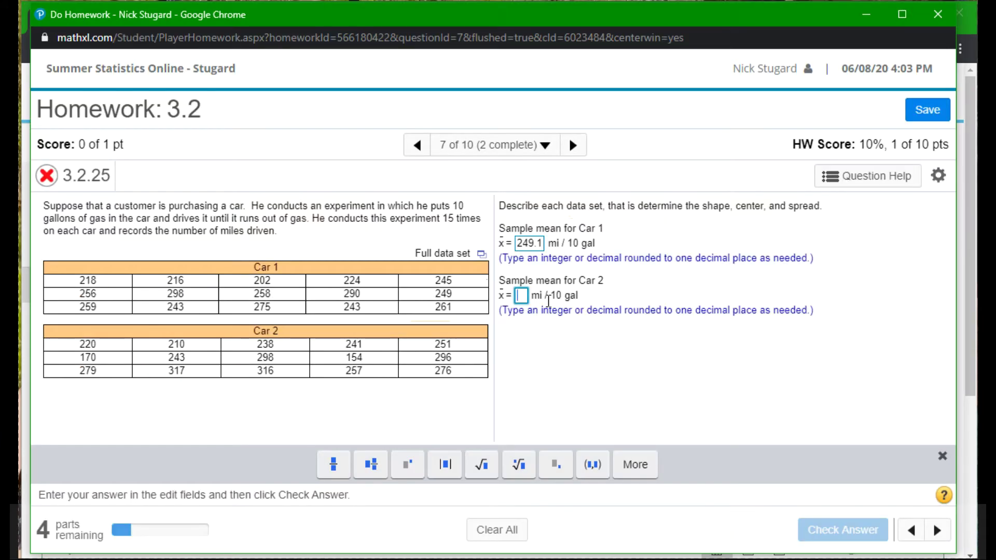
text(251.1)
key(Return)
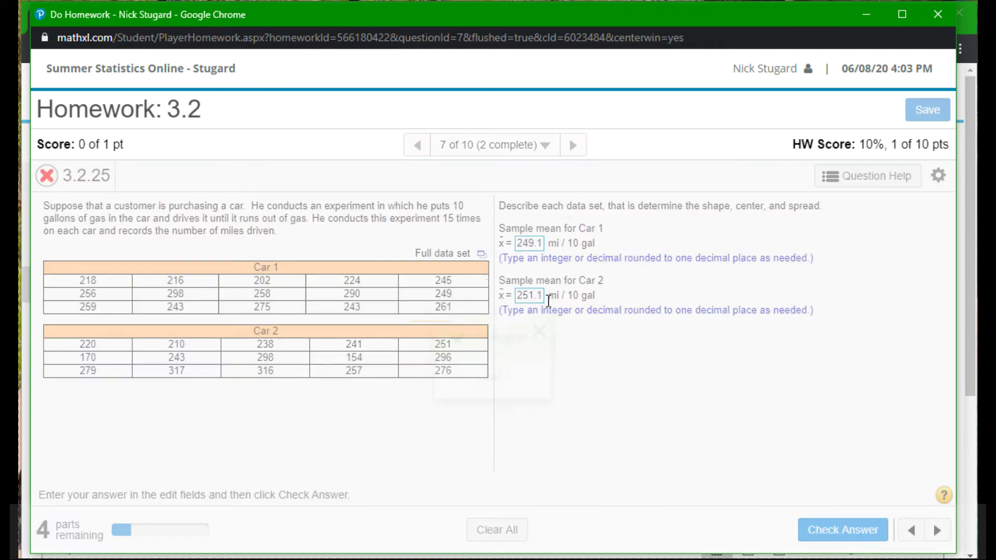
key(Return)
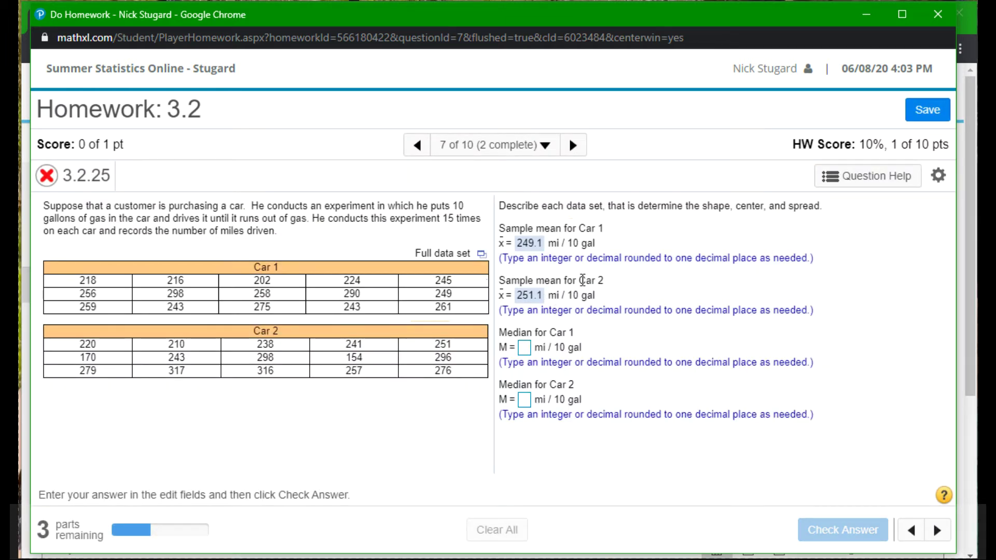
- Label D6 'Car 1 Median' and begin =MEDIAN(A2:A16) in D7
key(alt+Tab)
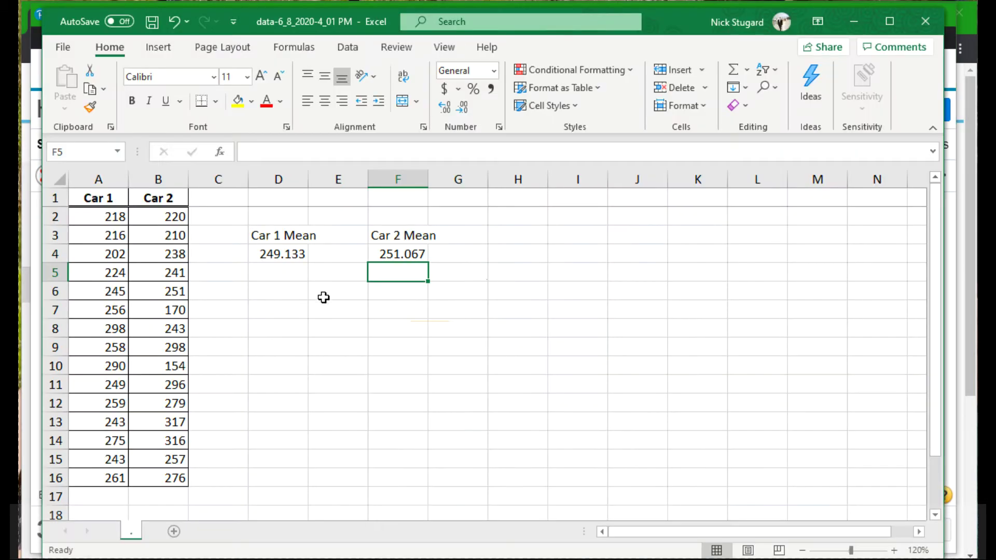
click(289, 295)
text(C)
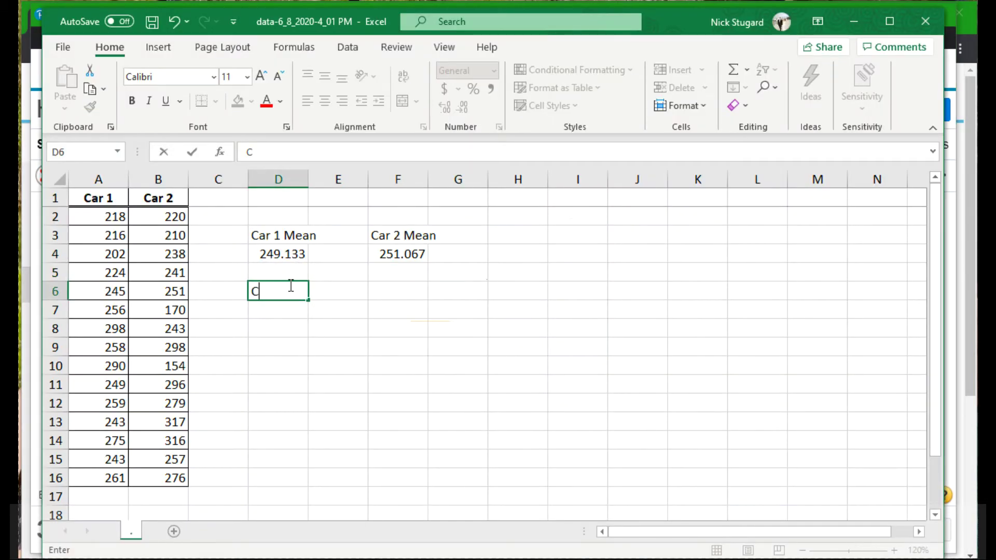
text(ar 1 Median)
key(Return)
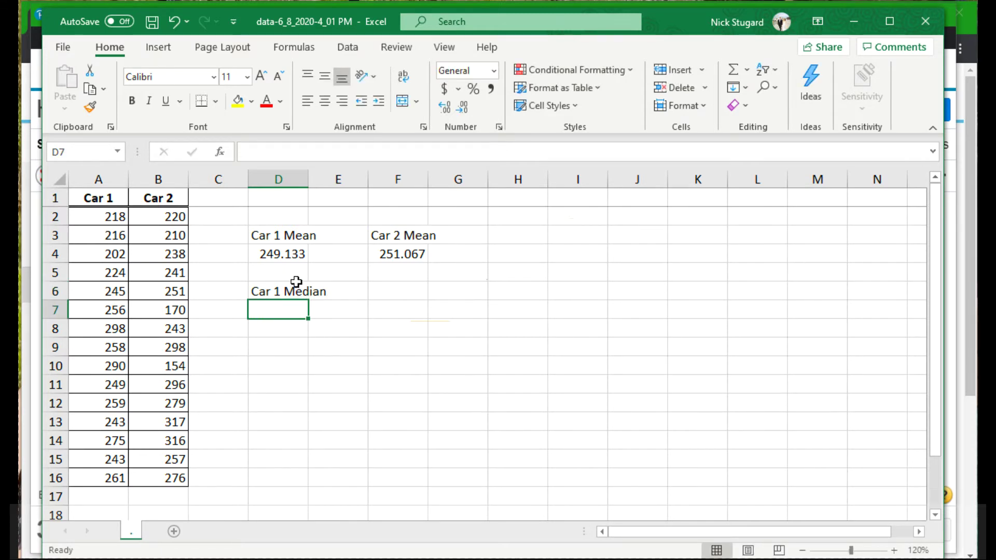
text(=)
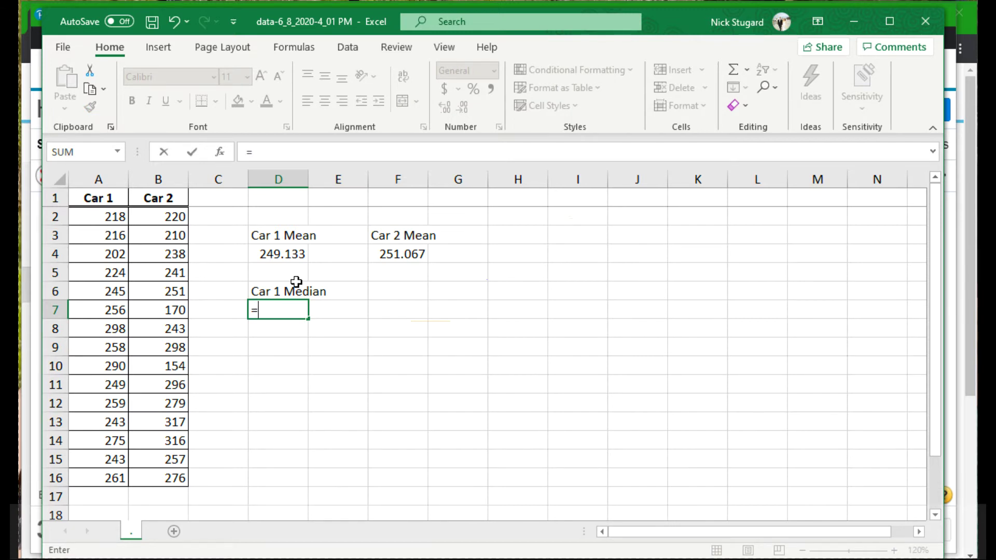
text(MEDIAN)
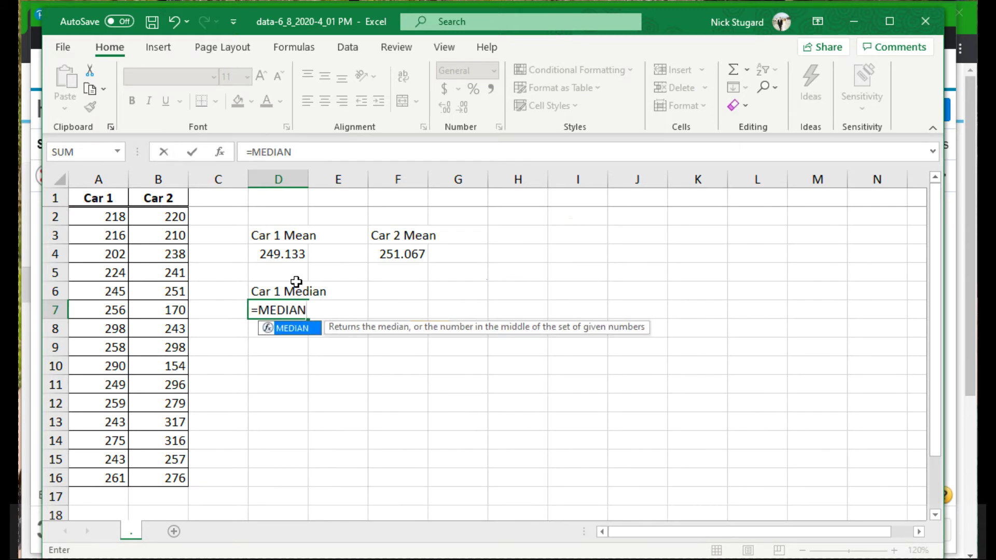
text(()
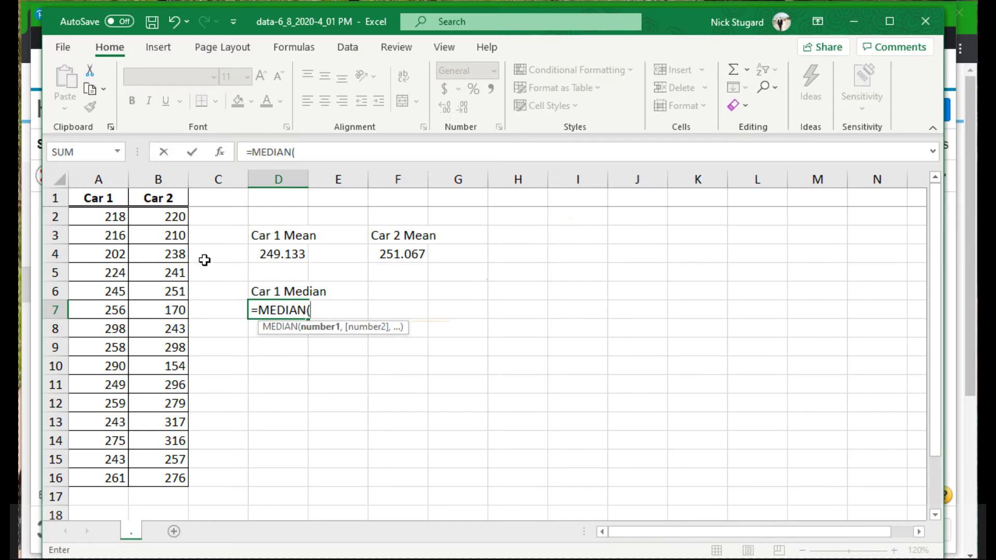
drag(98, 217, 104, 479)
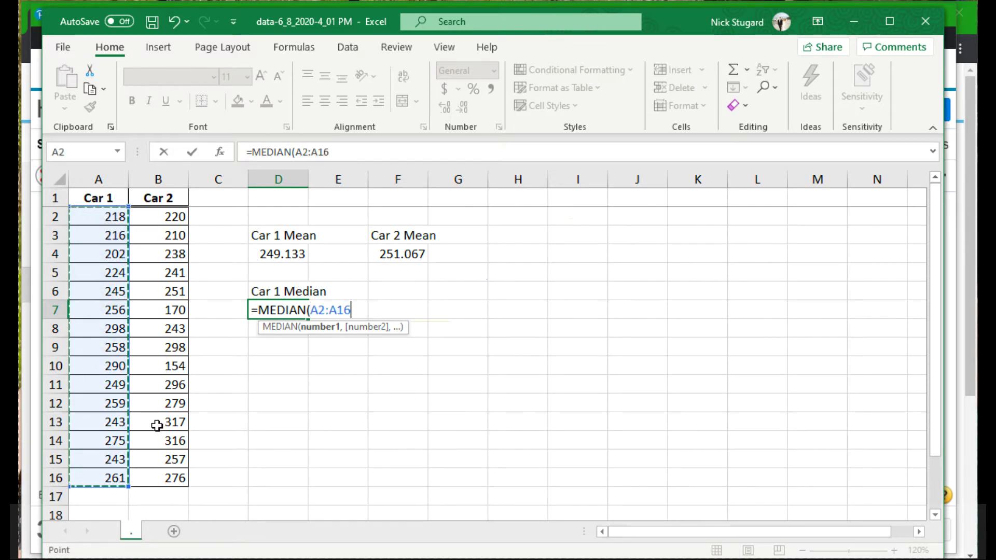
- Finish Car 1's median (249), then add 'Car 2 Median' in F6 with =MEDIAN(B2:B16) giving 251
key(Return)
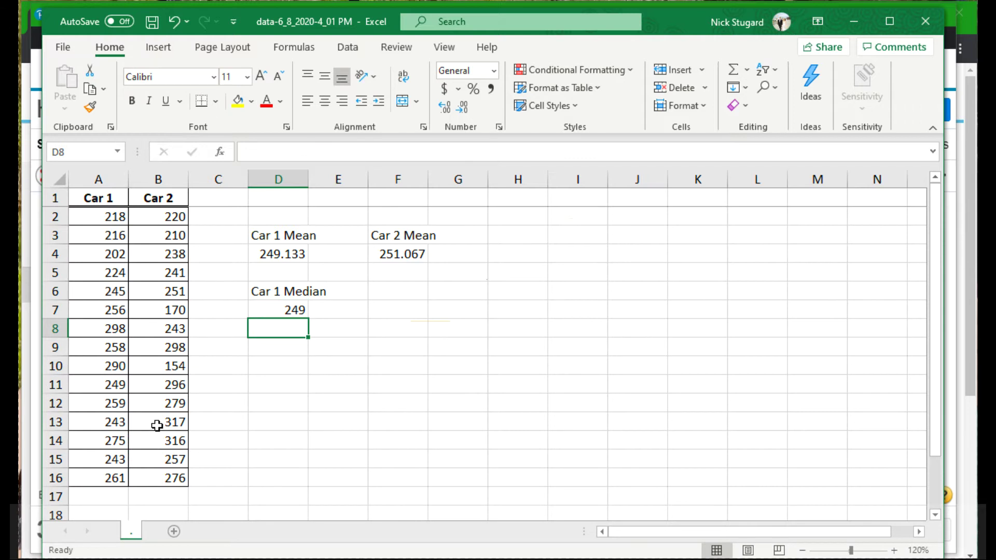
click(413, 288)
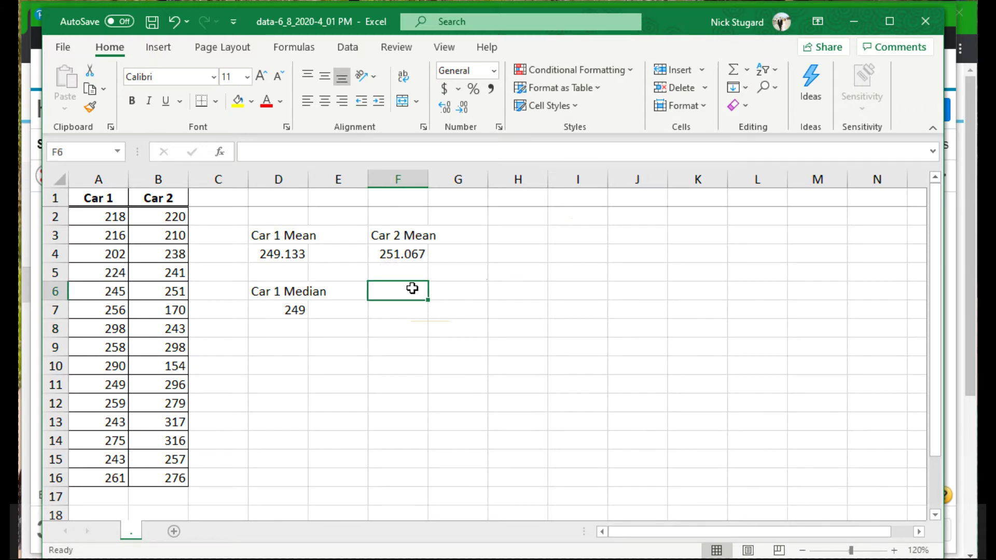
text(Car 2 Median)
key(Return)
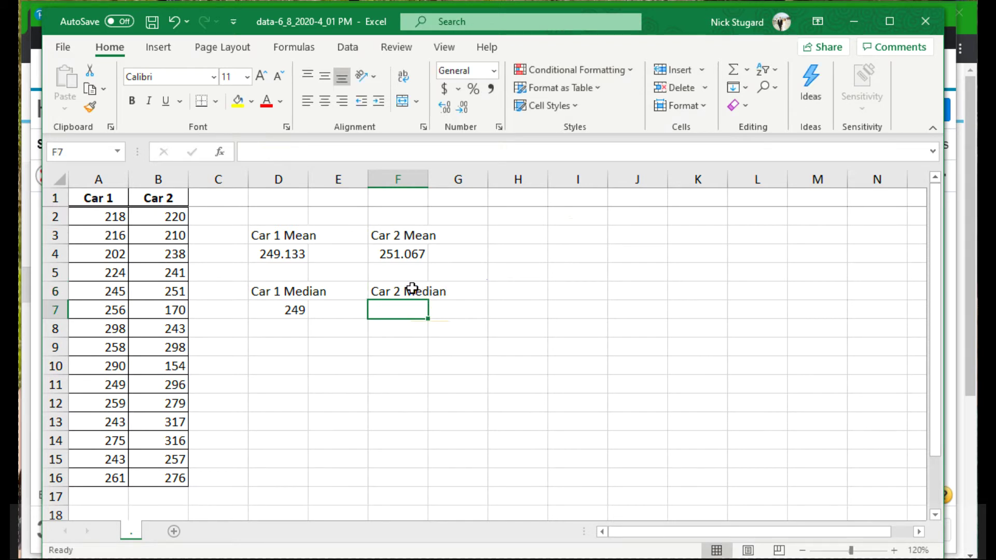
text(=MEDIAN)
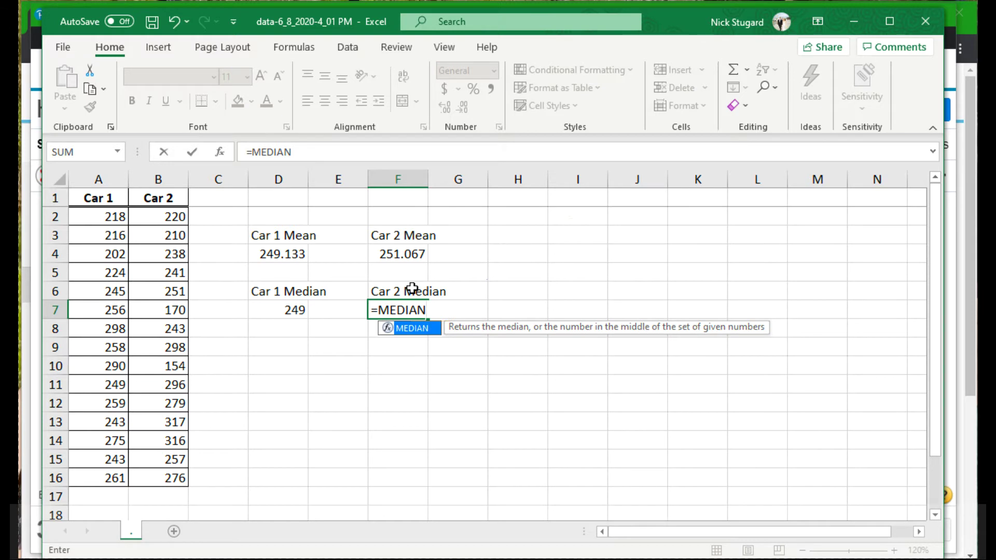
text(()
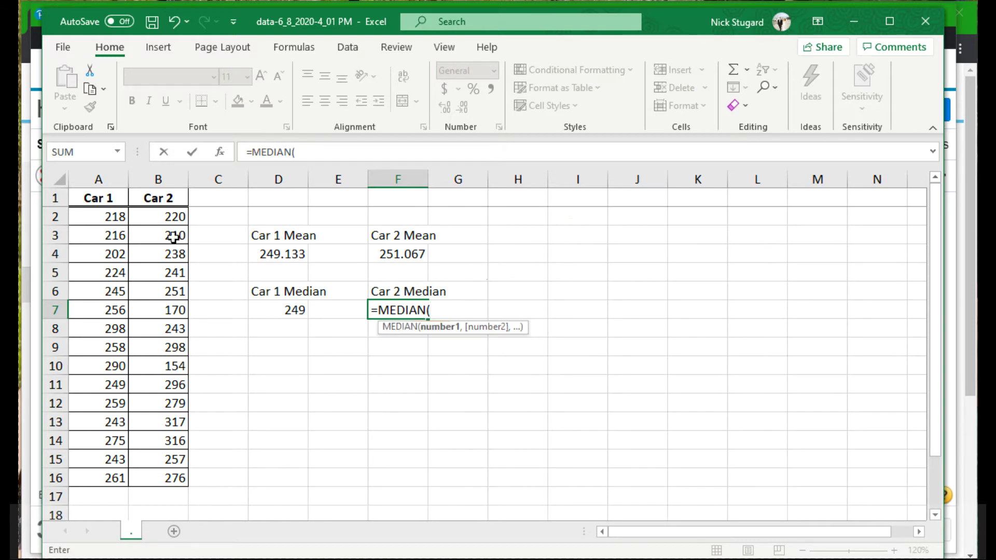
drag(165, 218, 174, 477)
key(Return)
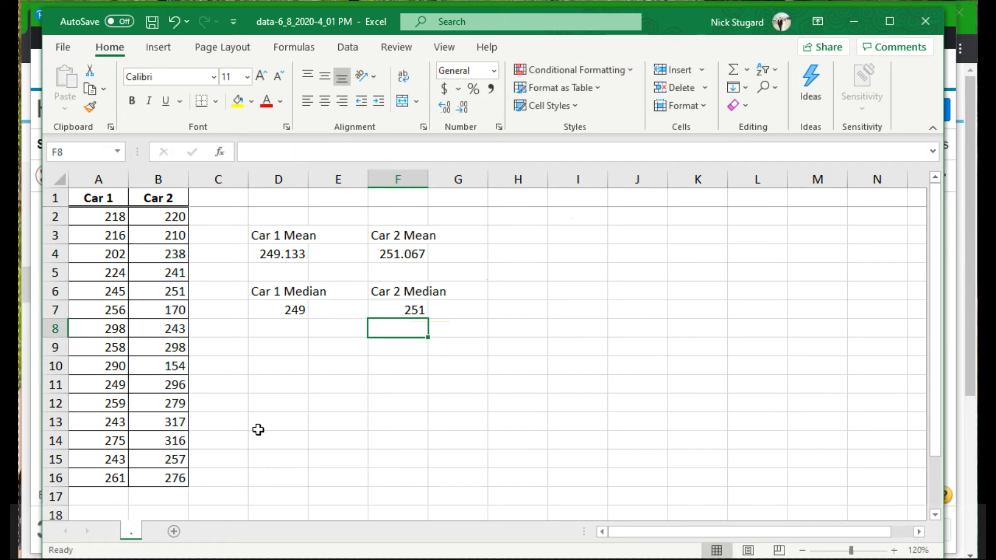
- Enter 249 and 251 as the Car 1 and Car 2 medians and submit them
click(288, 345)
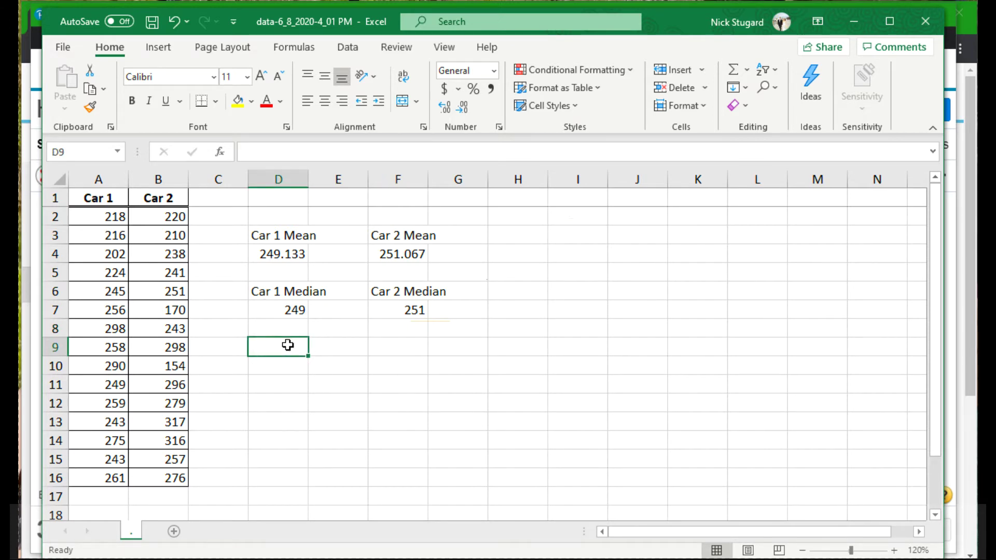
key(alt+Tab)
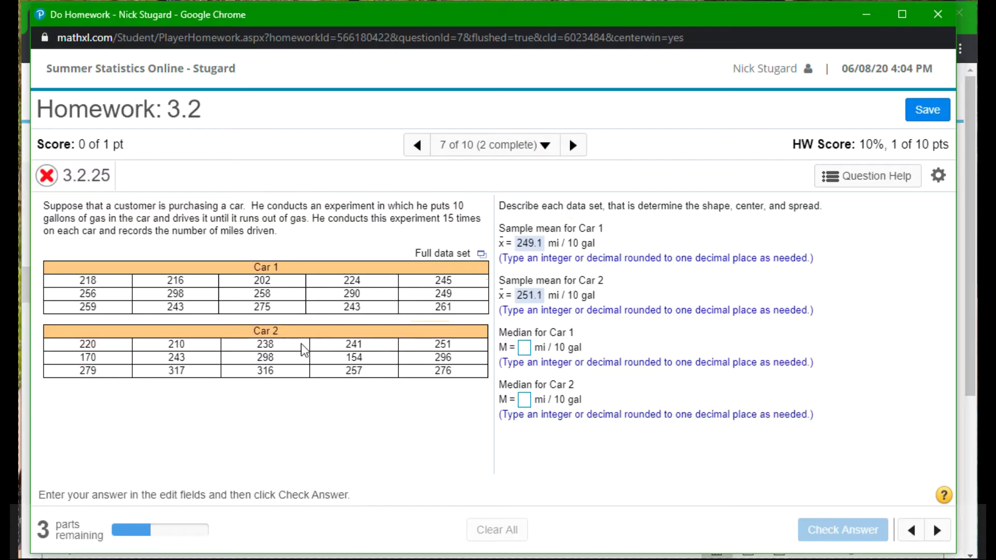
click(522, 348)
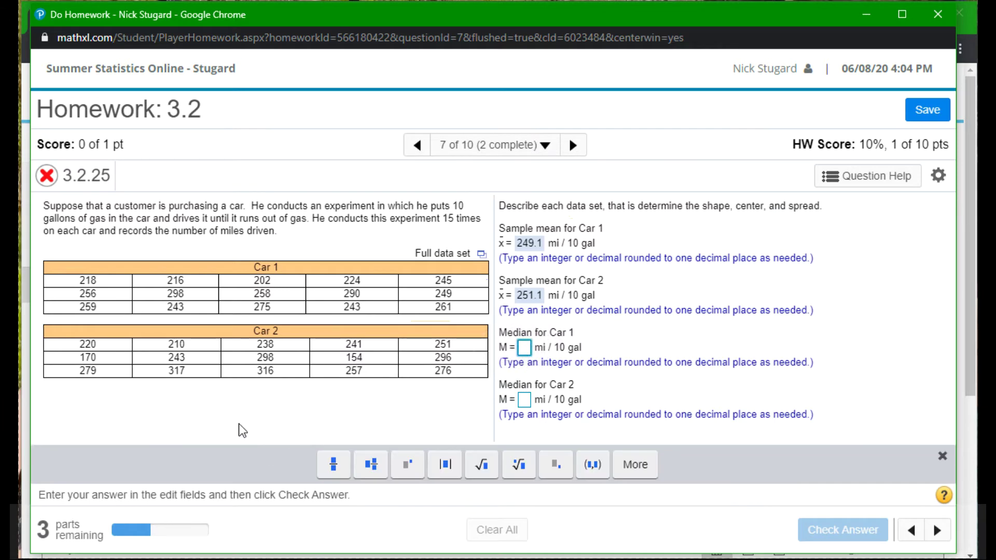
text(249)
key(Tab)
text(251)
key(Return)
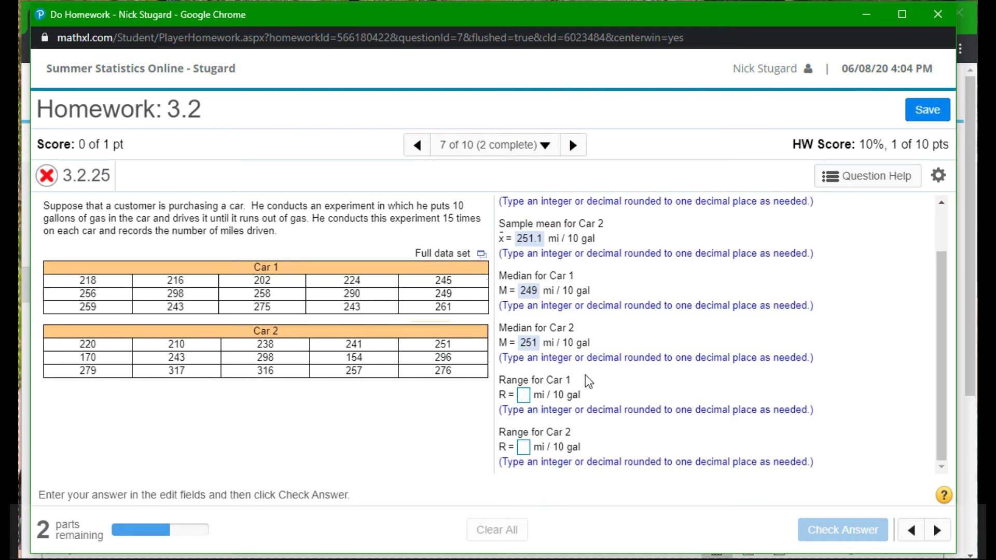
- Sort Car 1's values in column A smallest to largest, continuing with the current selection only
key(alt+Tab)
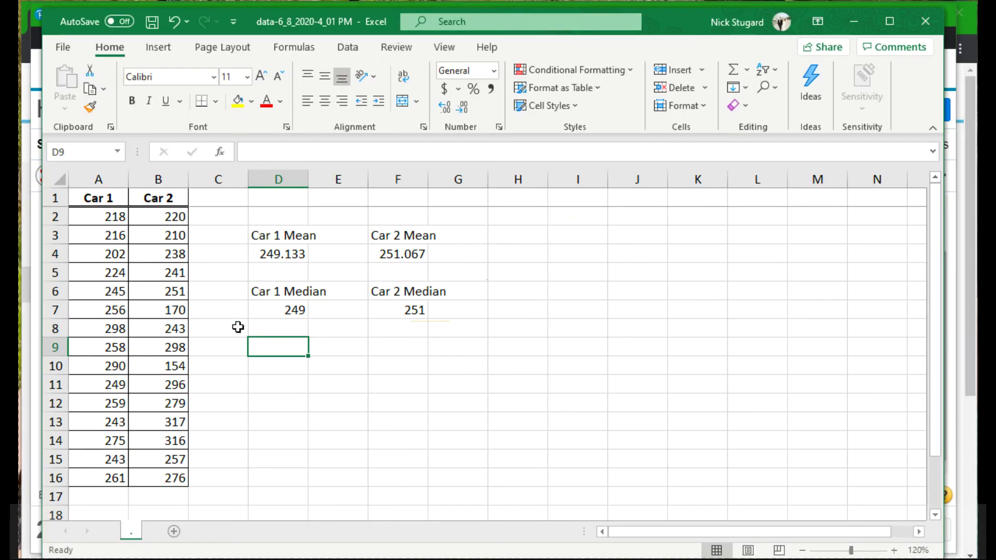
click(98, 177)
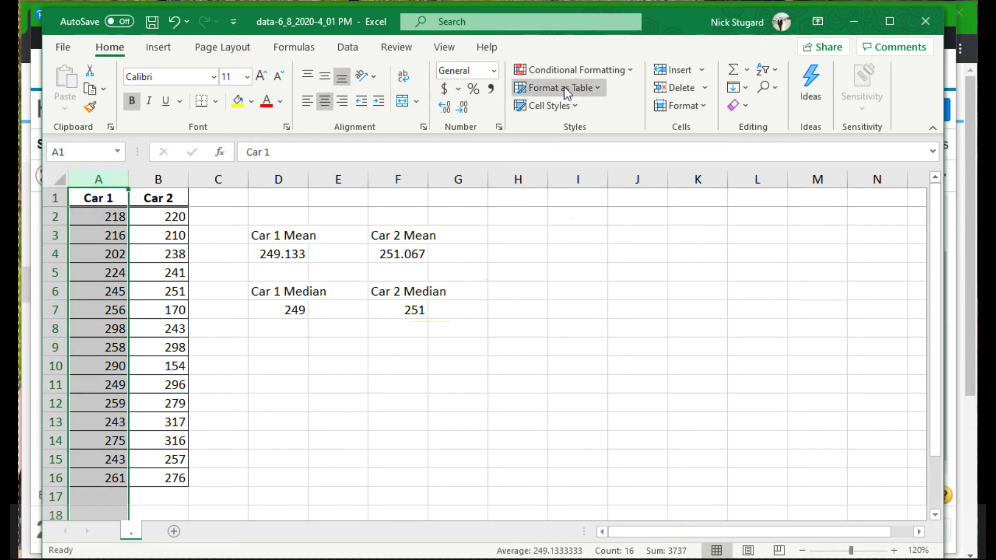
click(778, 75)
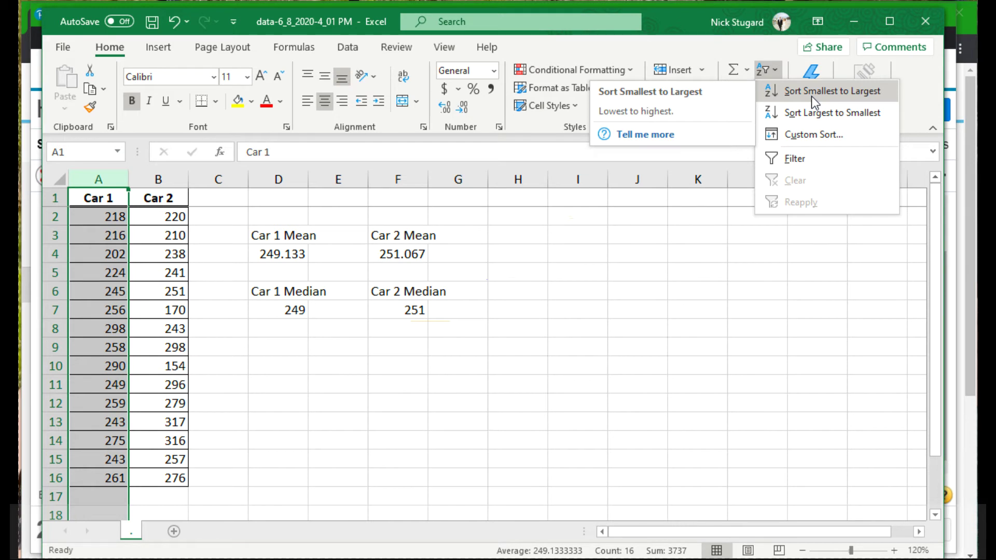
click(807, 92)
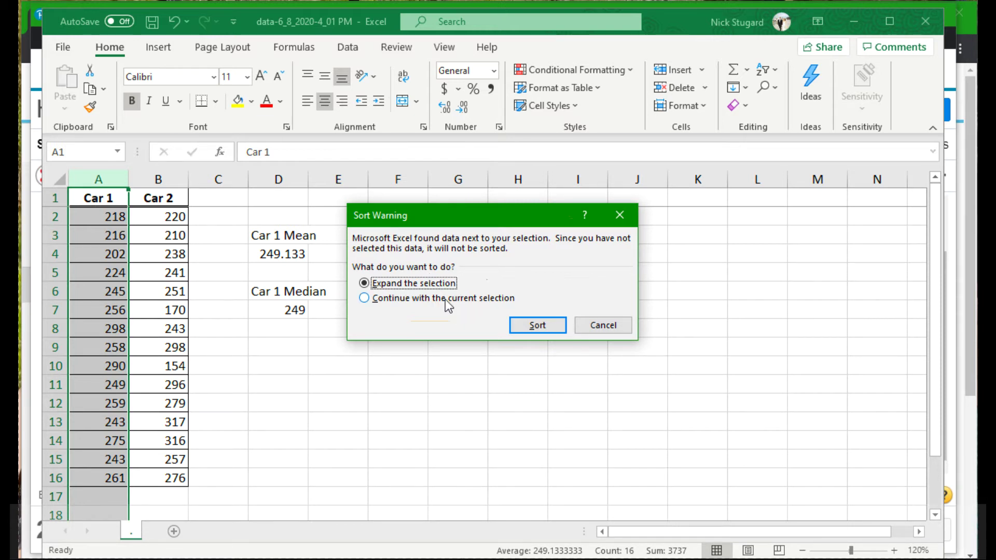
click(365, 299)
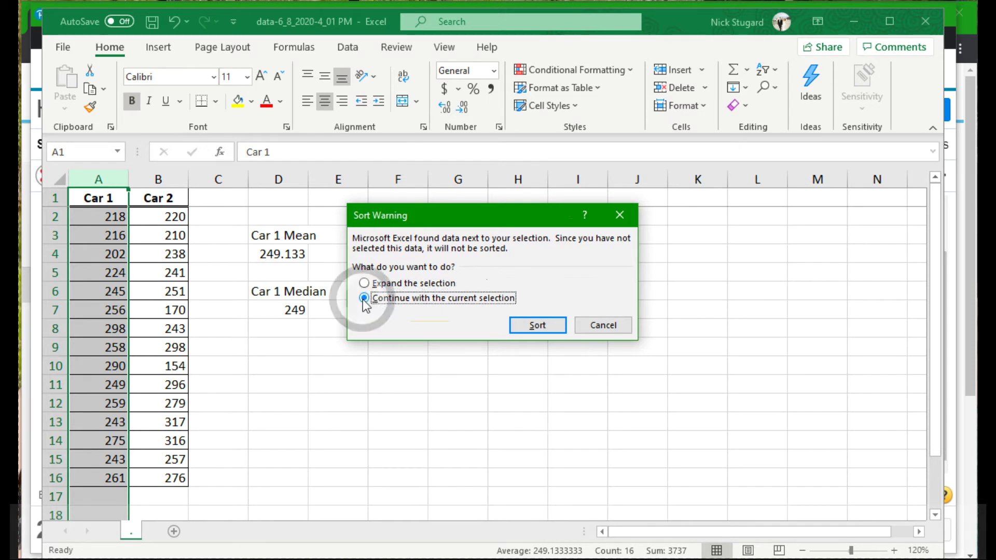
click(537, 325)
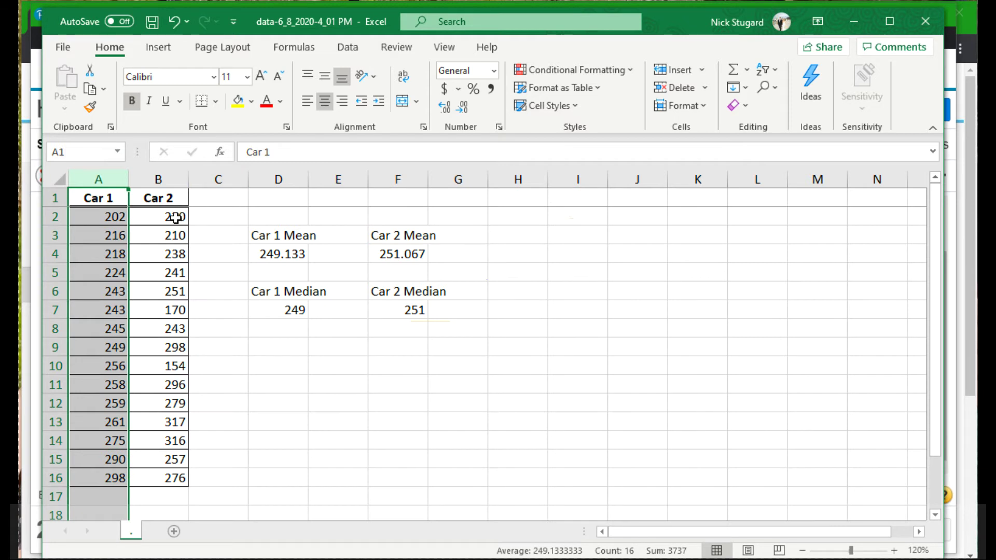
- Sort Car 2's values in column B smallest to largest on their own
click(161, 179)
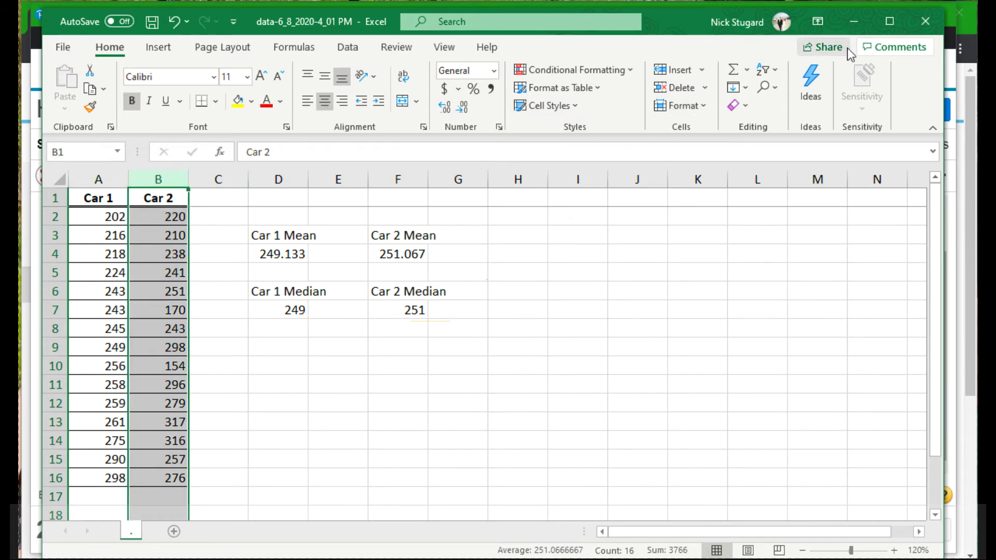
click(766, 69)
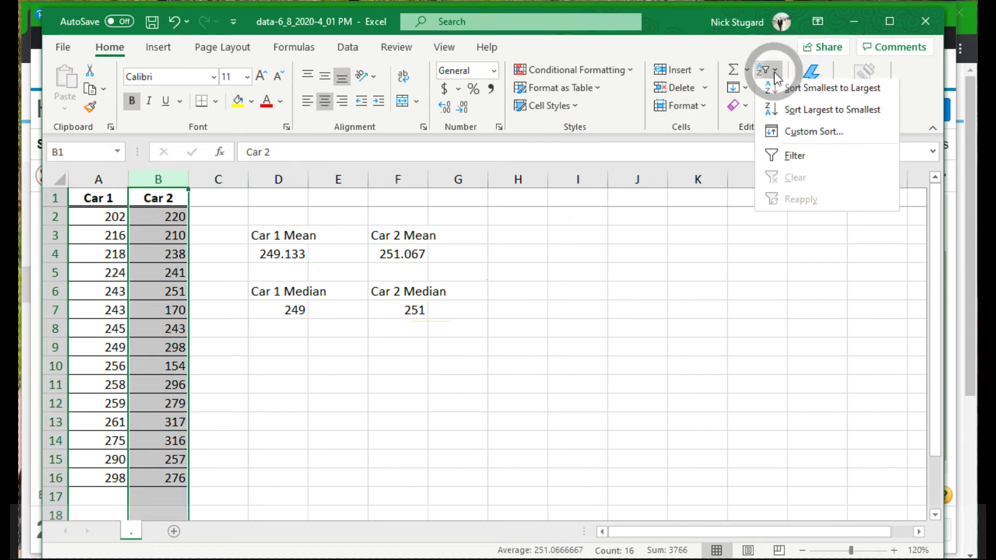
click(809, 92)
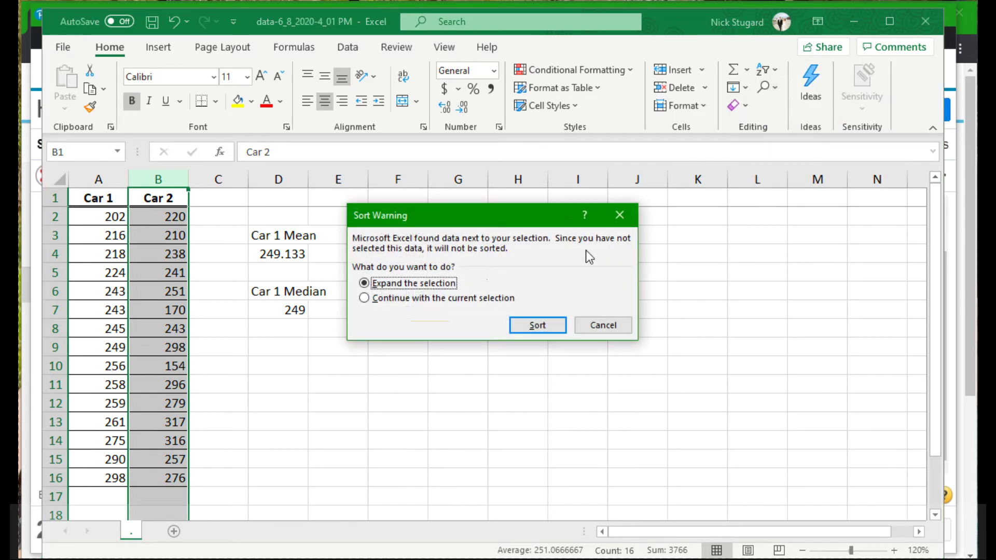
click(422, 301)
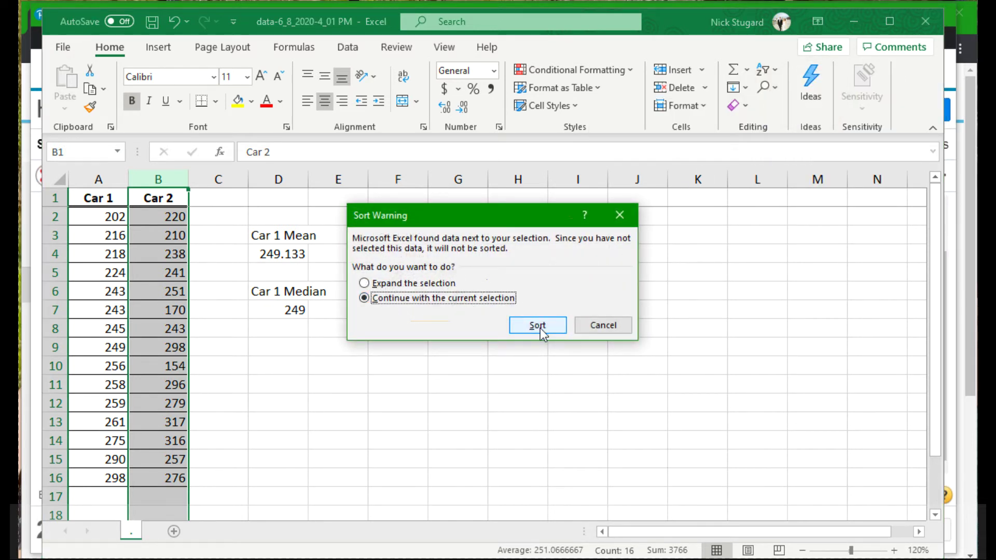
click(539, 327)
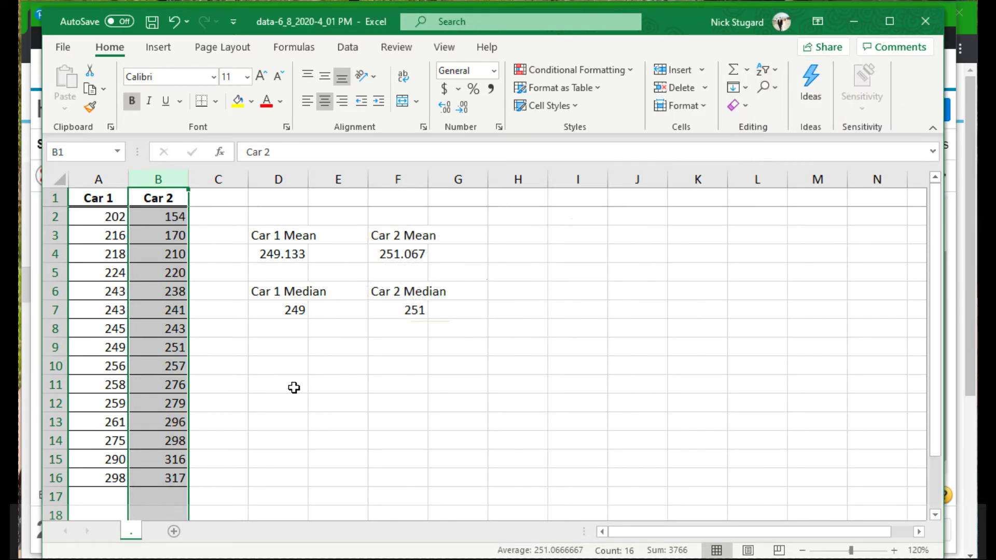
click(289, 348)
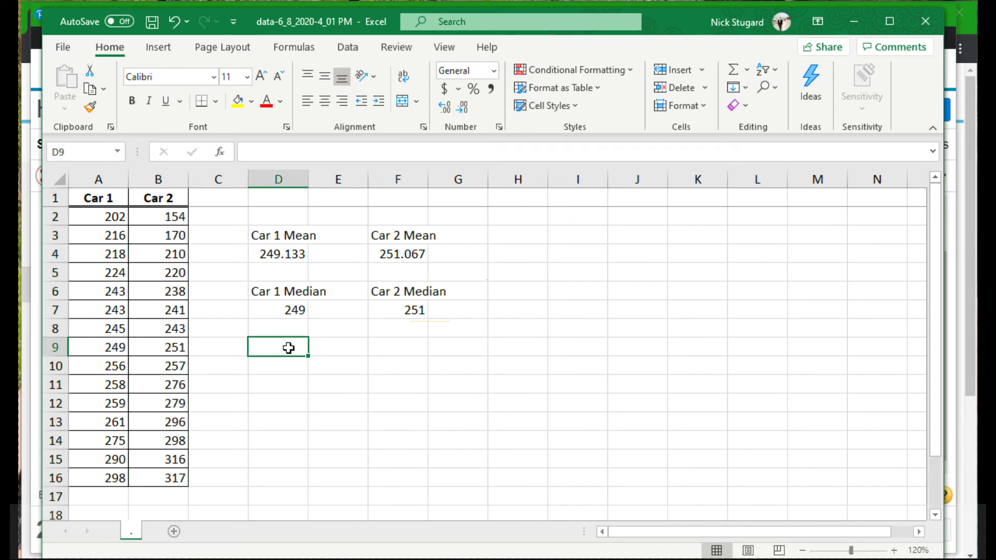
- Label D9 'Car 1 Range' and enter =A16-A2 in D10, giving 96
text(Car )
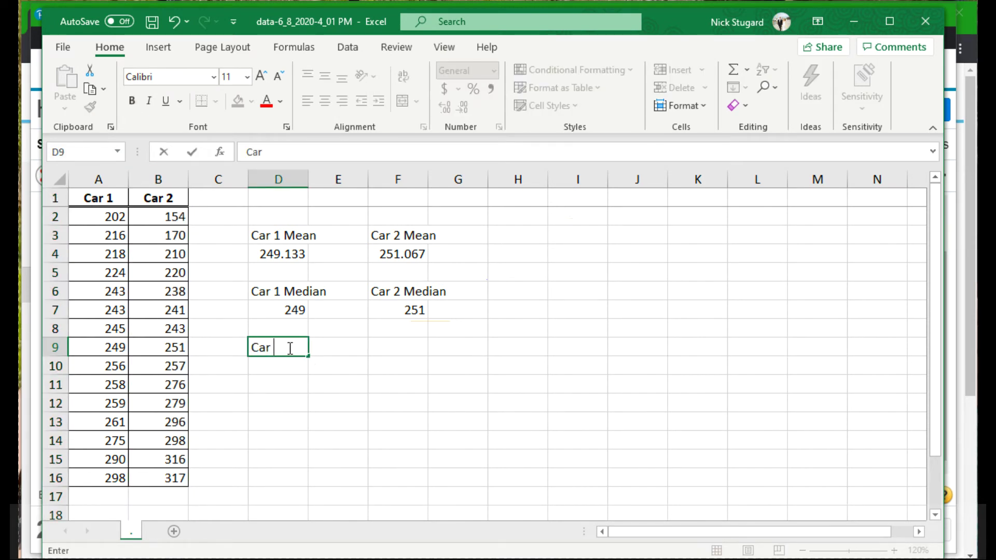
text(1 Range)
key(Return)
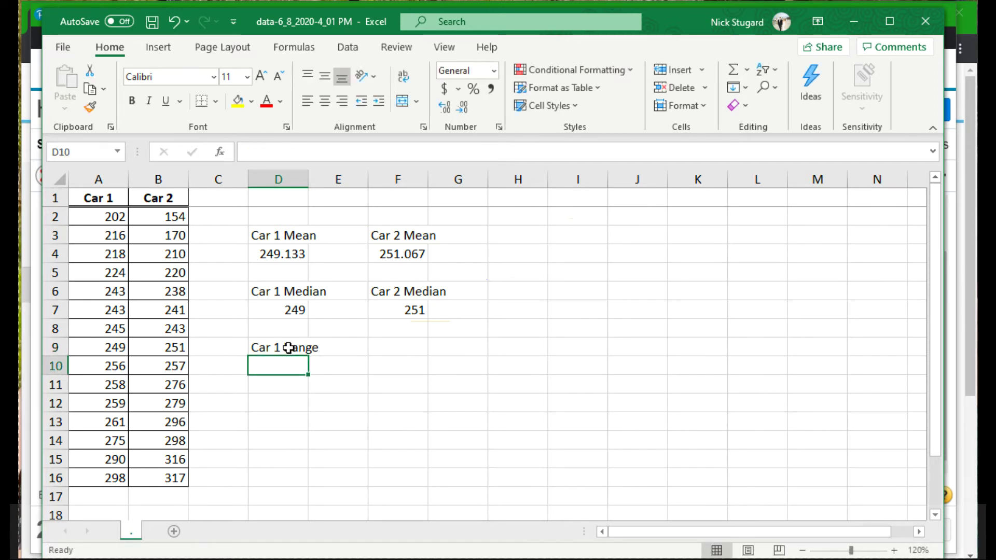
text(=)
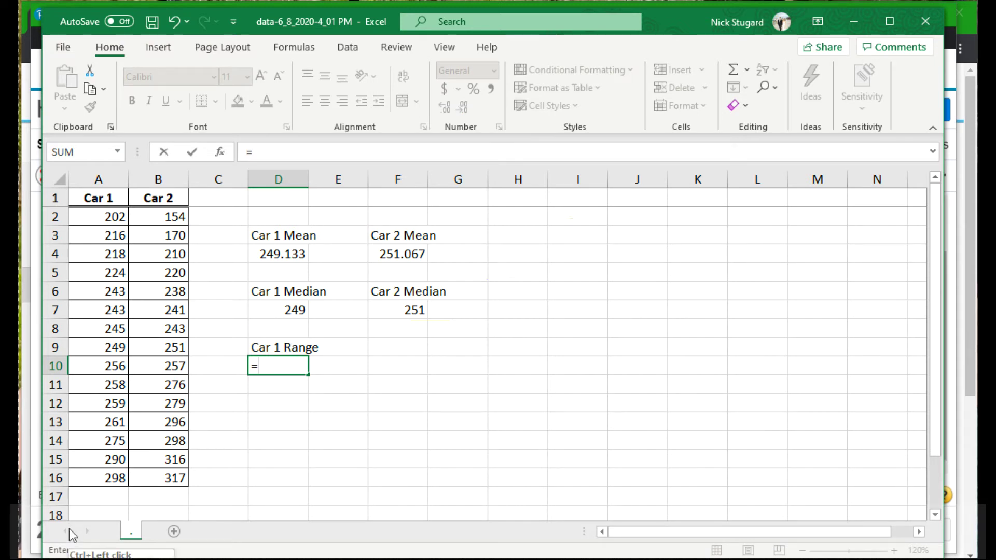
click(93, 476)
text(-)
click(106, 215)
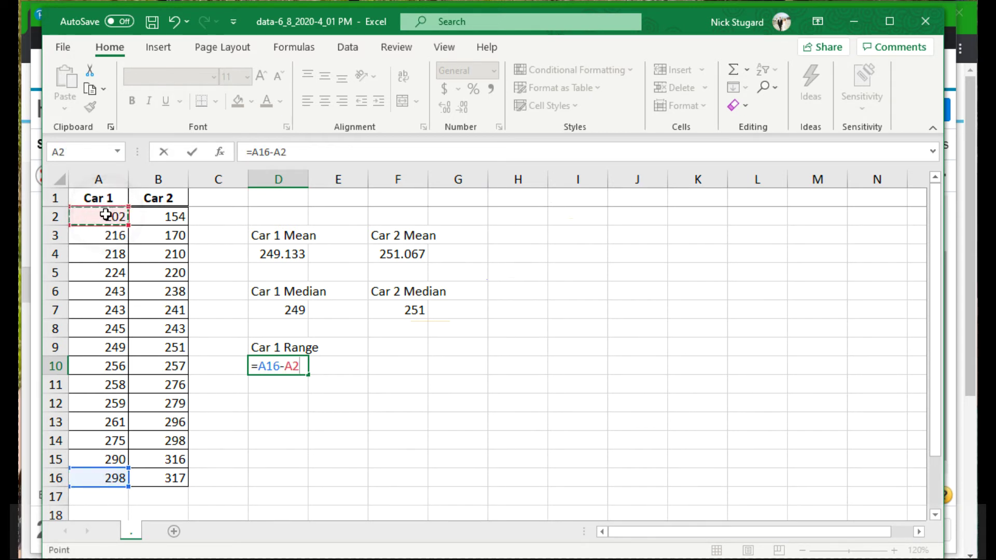
key(Return)
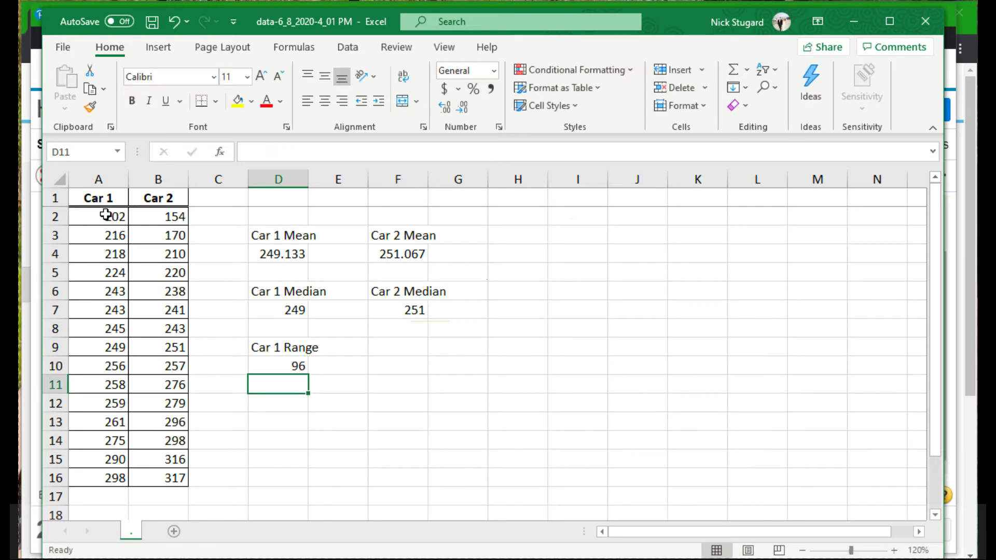
click(404, 353)
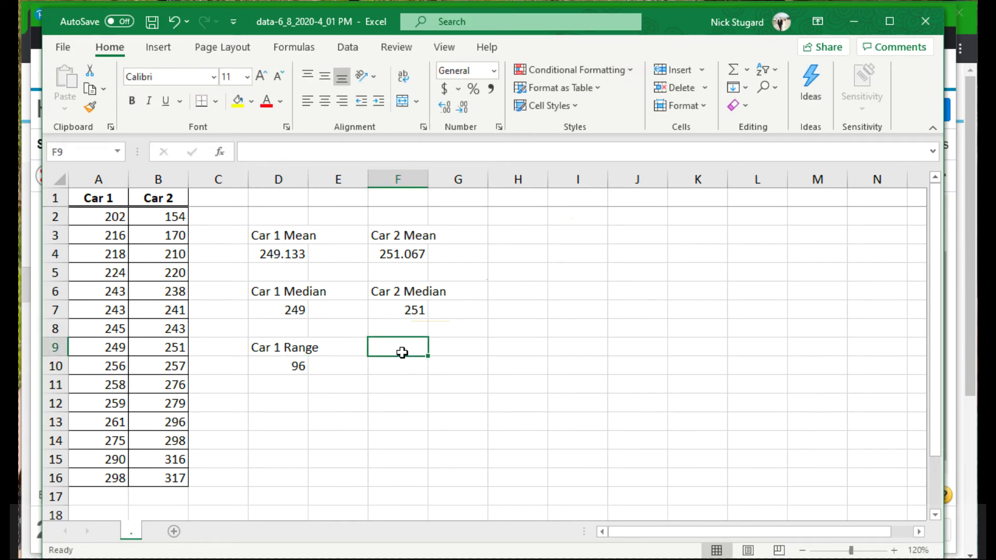
- Label F9 'Car 2 Range' and enter =B16-B2 in F10, giving 163
text(Car 2 R)
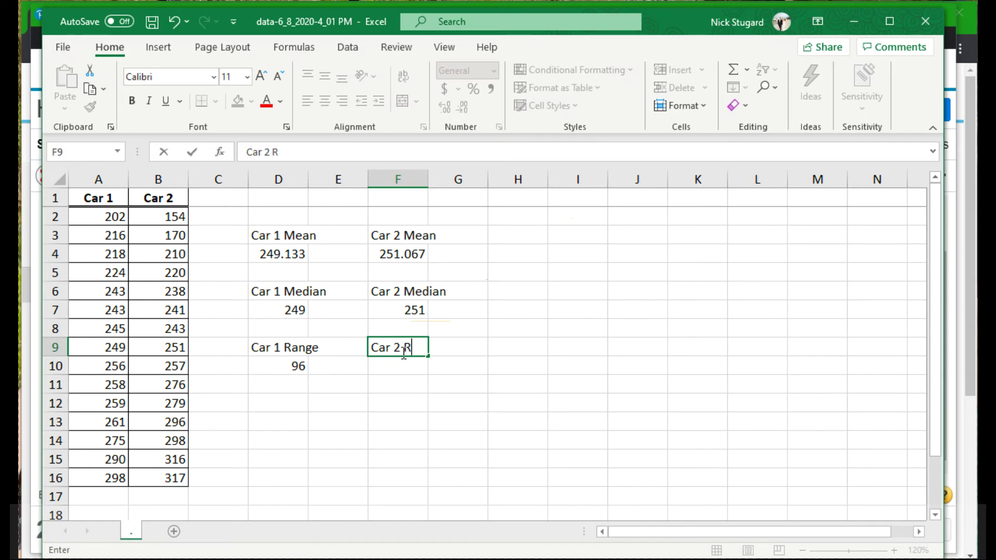
text(ange)
key(Return)
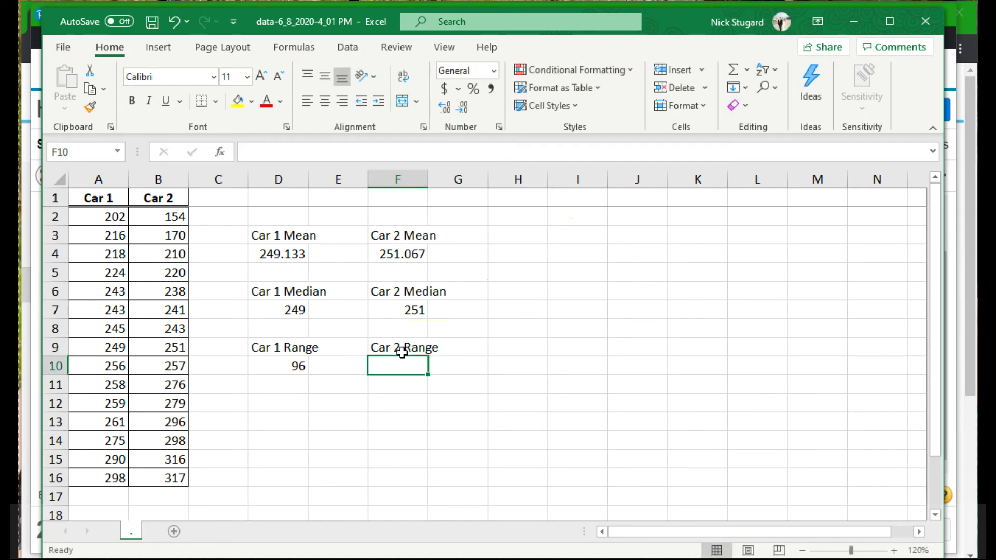
text(=)
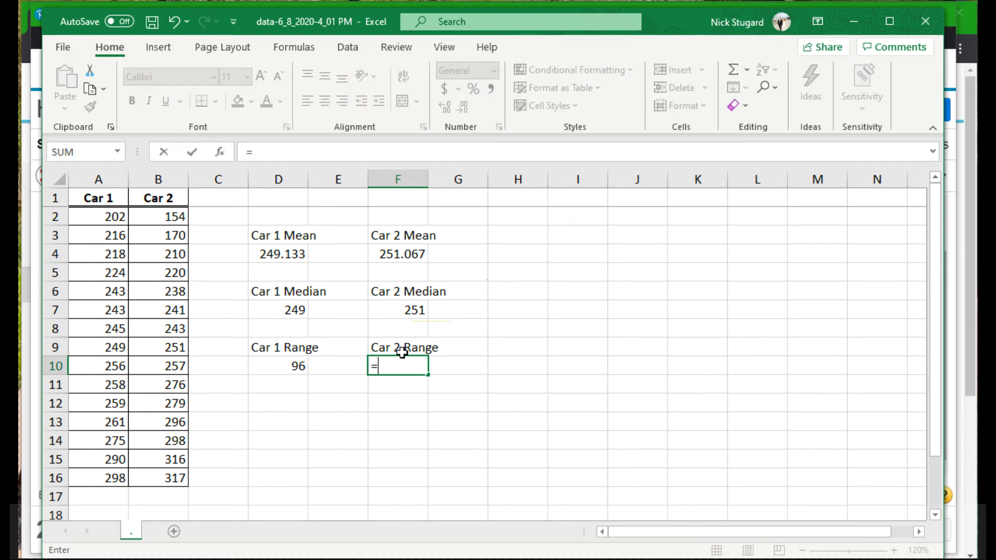
click(168, 479)
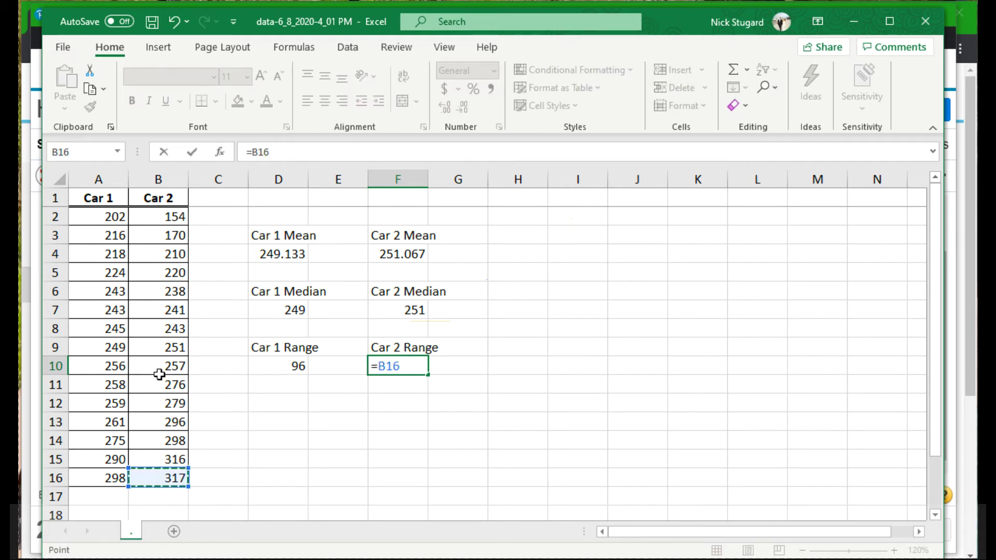
text(-)
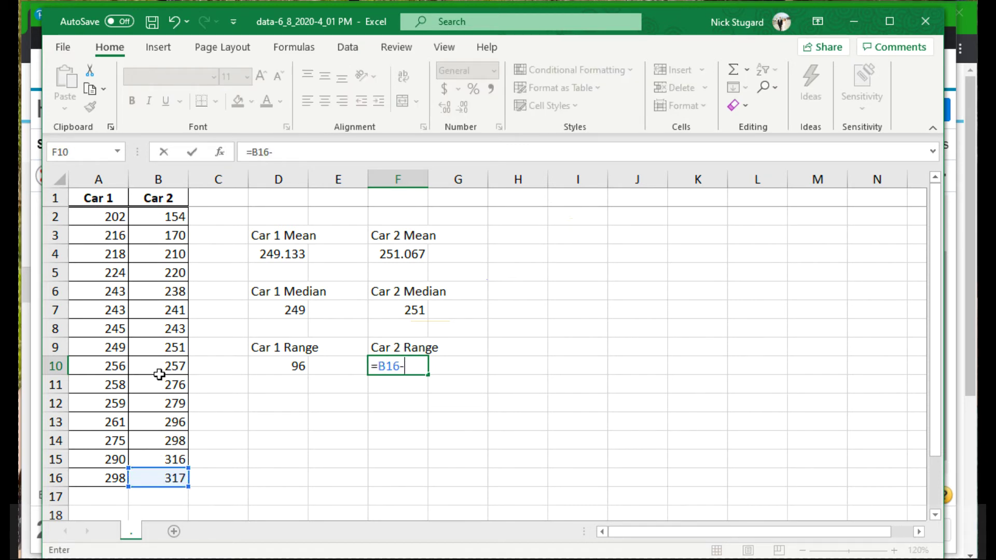
click(158, 217)
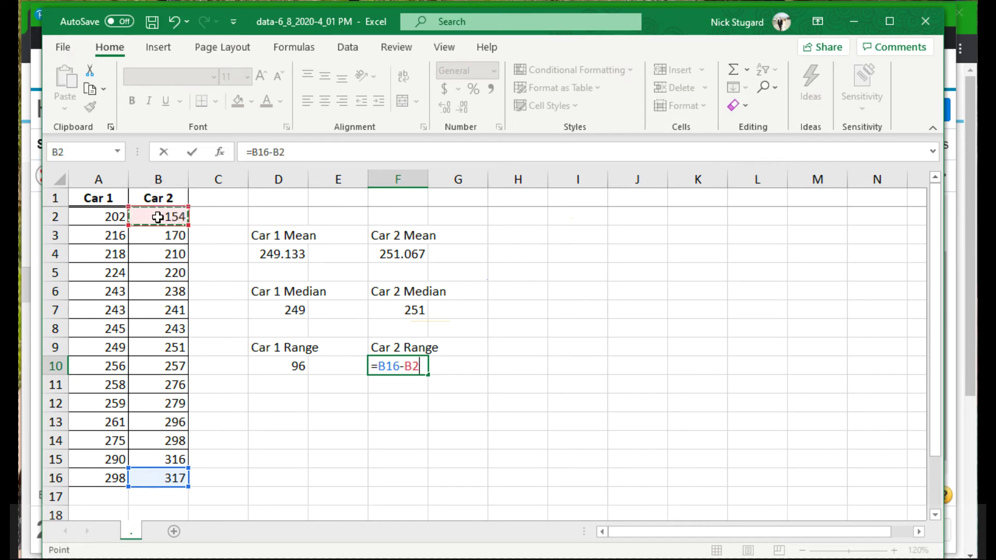
key(Return)
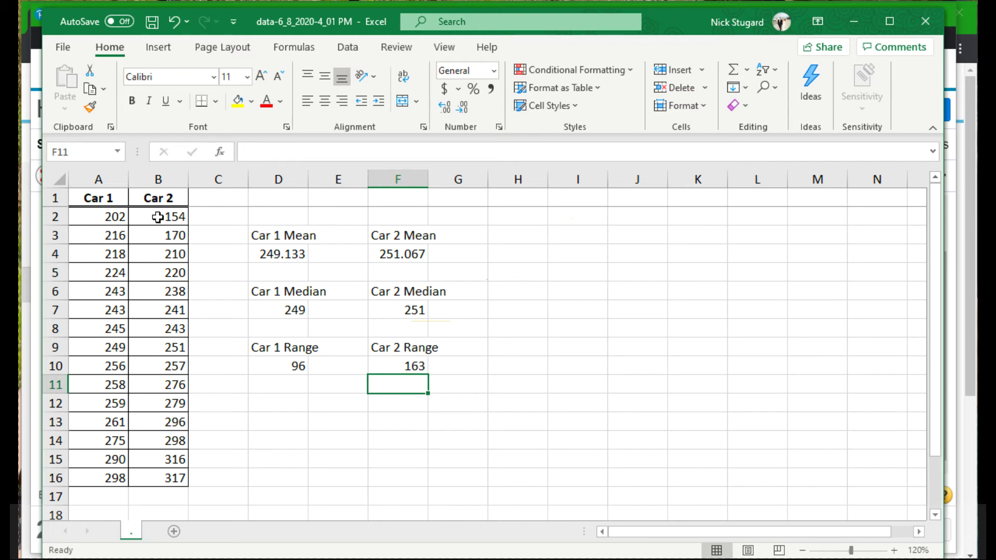
- Enter 96 and 163 as the Car 1 and Car 2 ranges in MathXL and check the answers
key(alt+Tab)
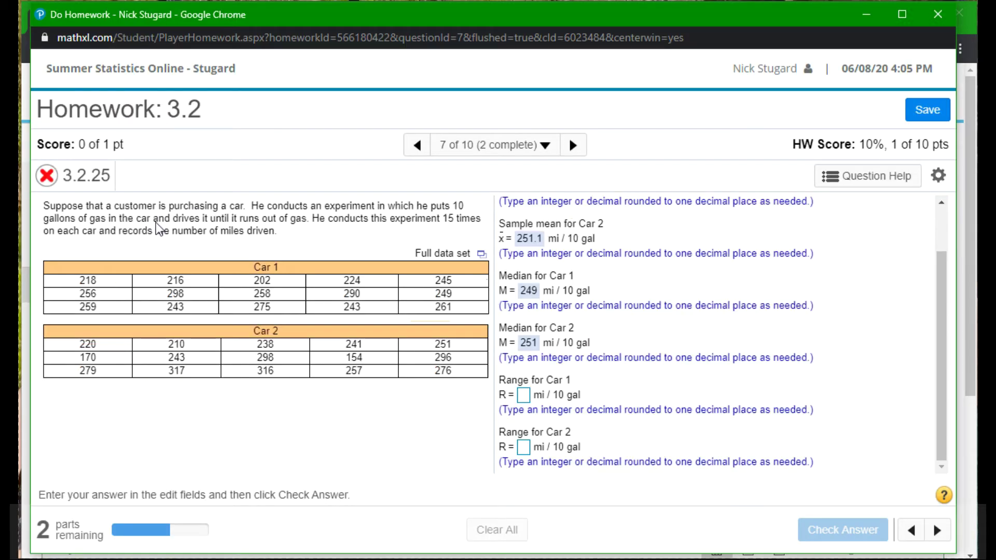
click(523, 395)
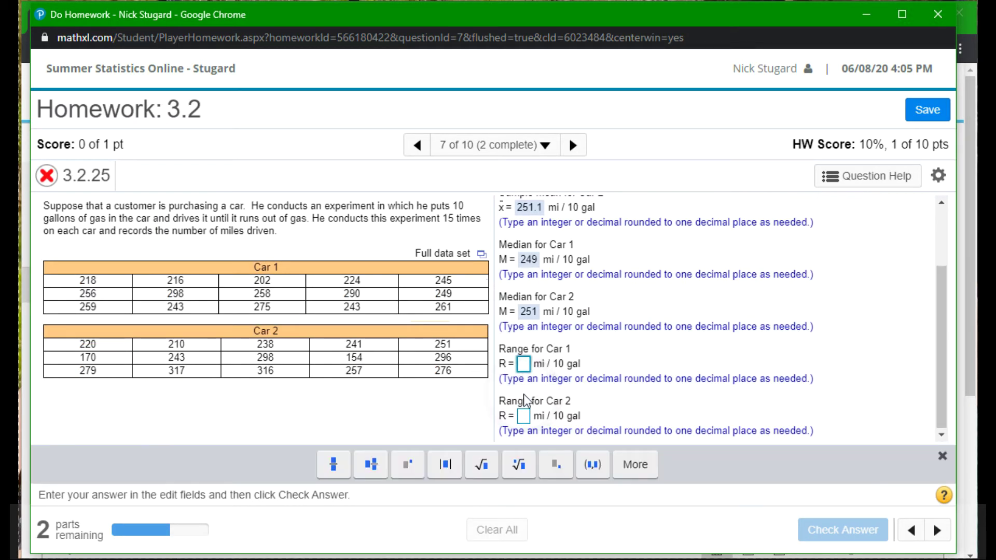
text(69)
key(Tab)
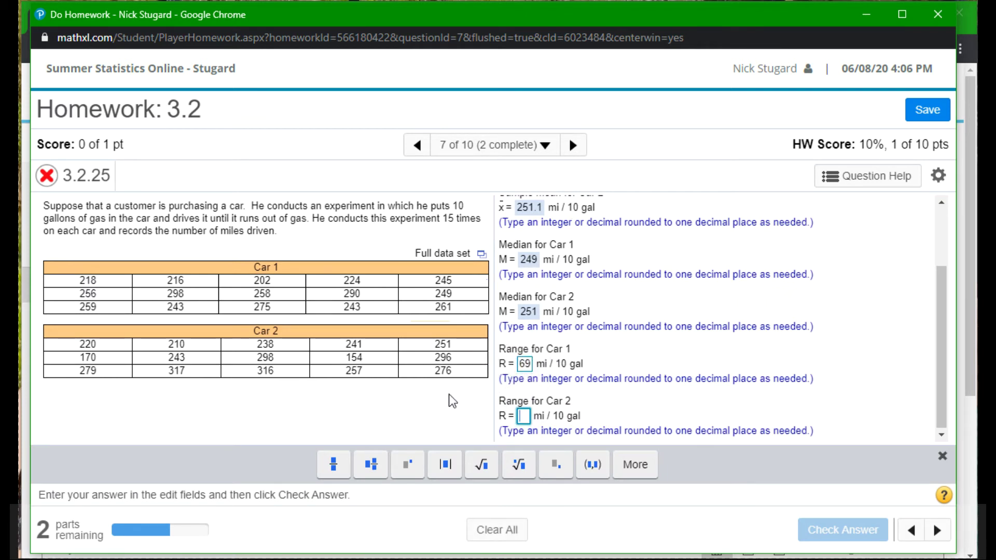
click(528, 367)
key(BackSpace)
key(BackSpace)
text(96)
key(Tab)
key(alt+Tab)
key(alt+Tab)
text(163)
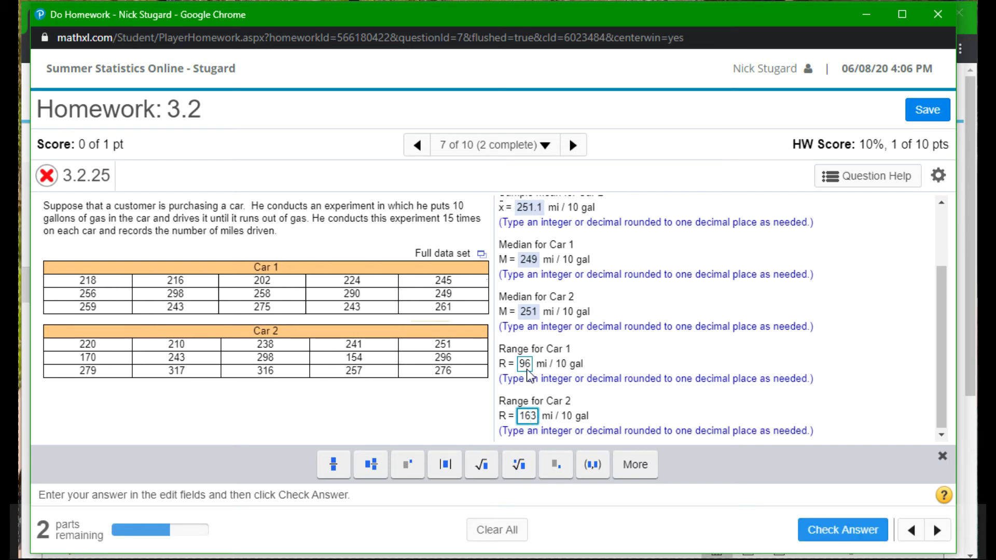
key(Return)
key(Return)
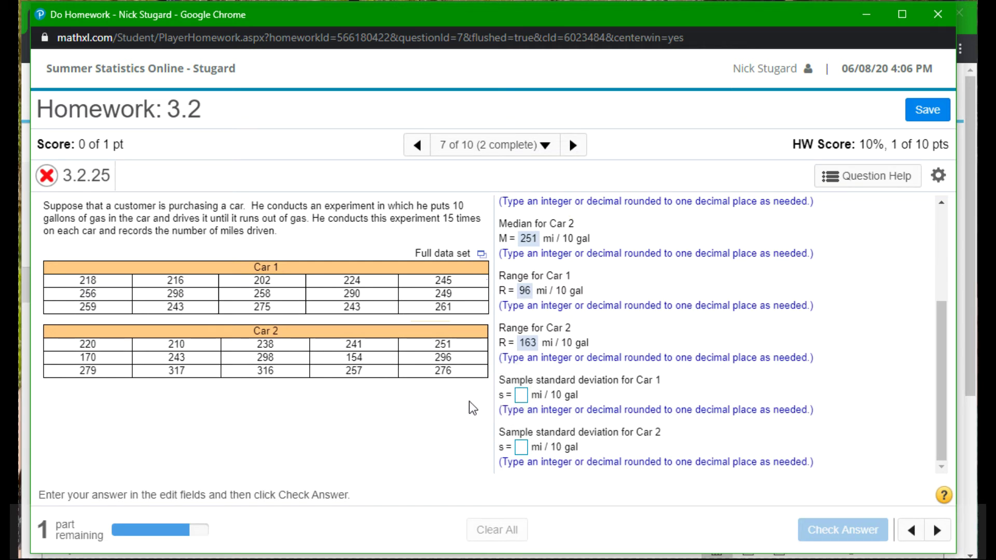
- Back in Excel, label cell D12 'Car 1 Samp SD'
key(alt+Tab)
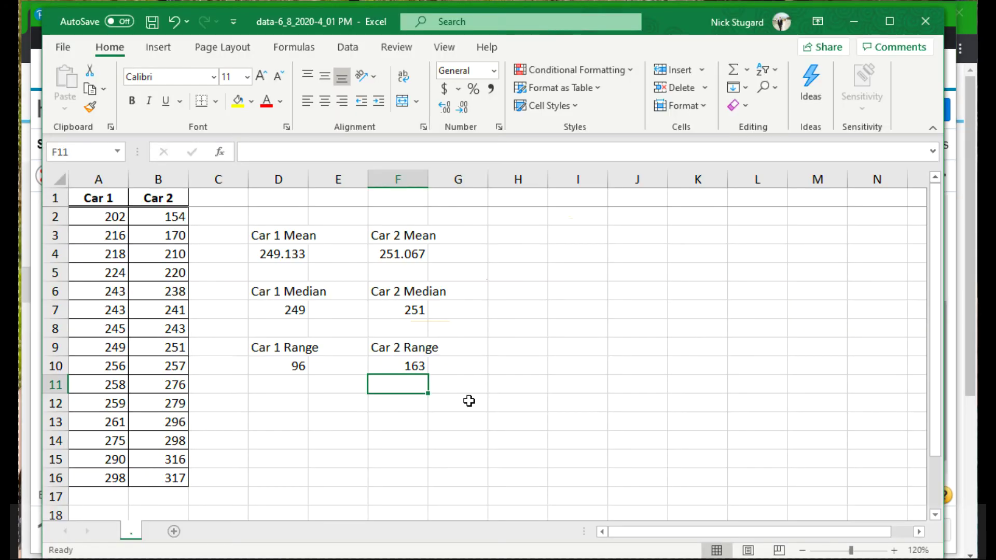
key(Down)
key(Left)
key(Left)
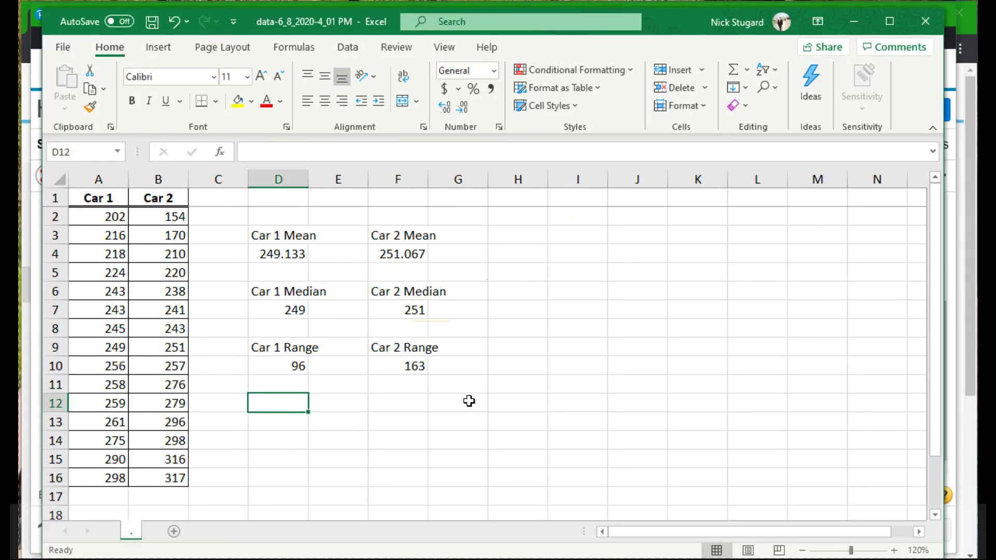
text(Ca)
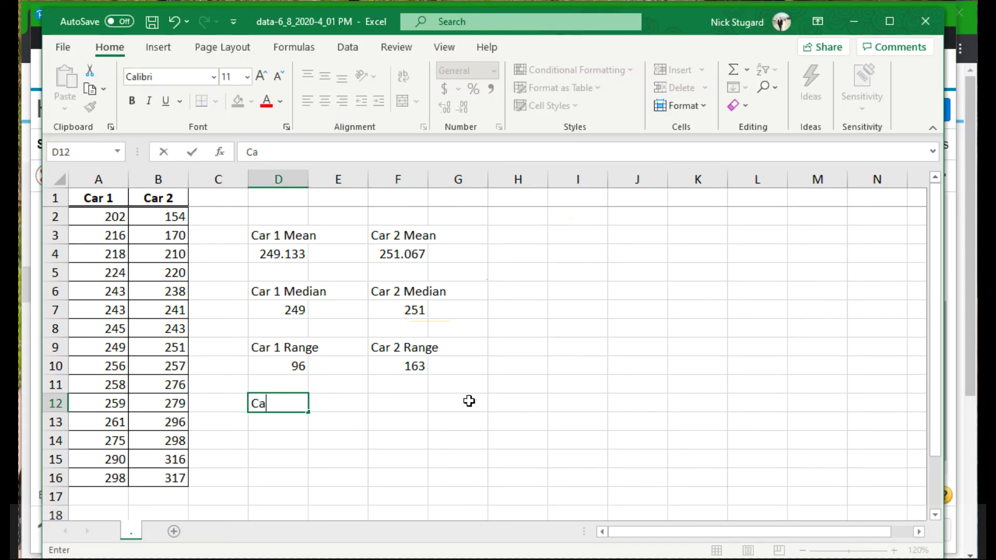
text(r 1 Samp SD)
key(Return)
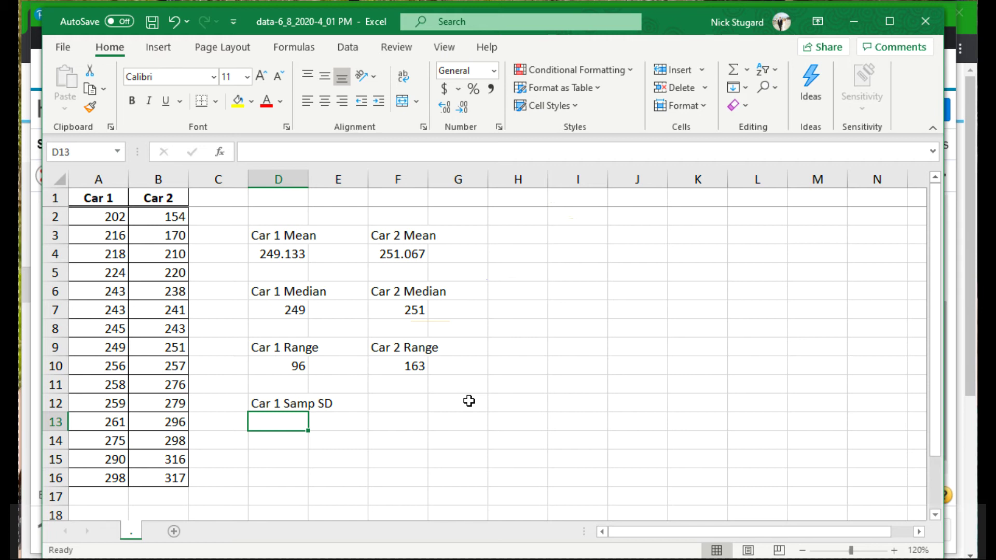
- Enter =STDEV.S(A2:A16) in D13 over the Car 1 values, giving 26.8644
text(=)
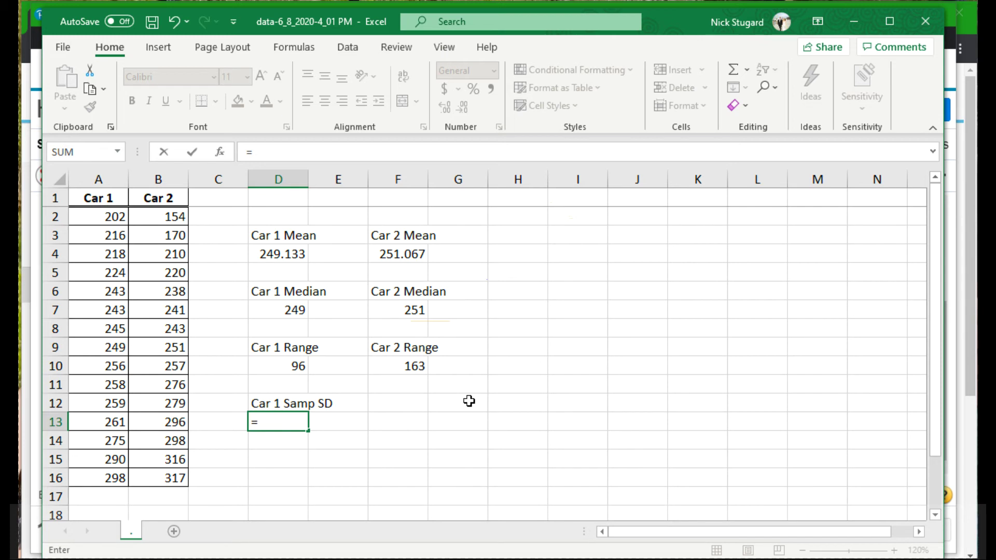
text(ST)
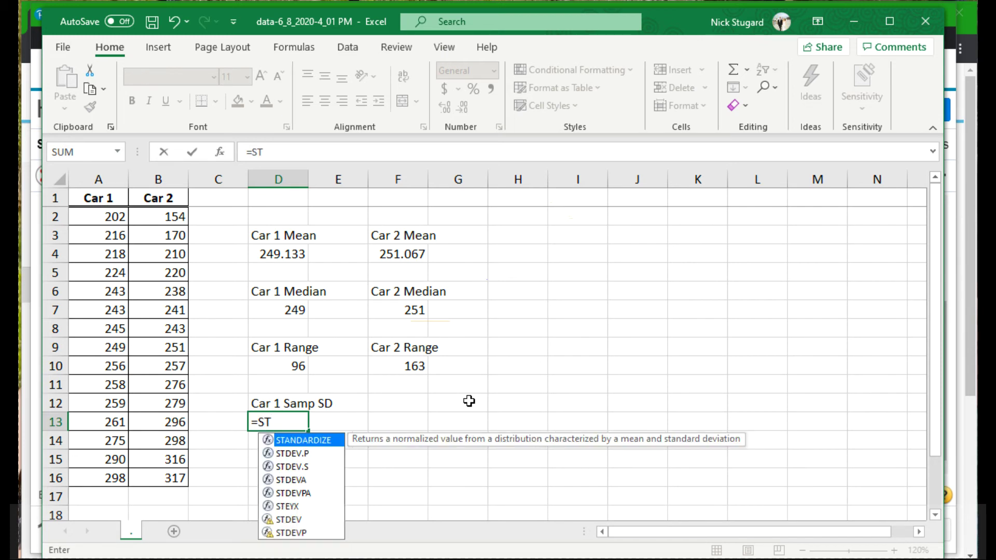
text(DEV)
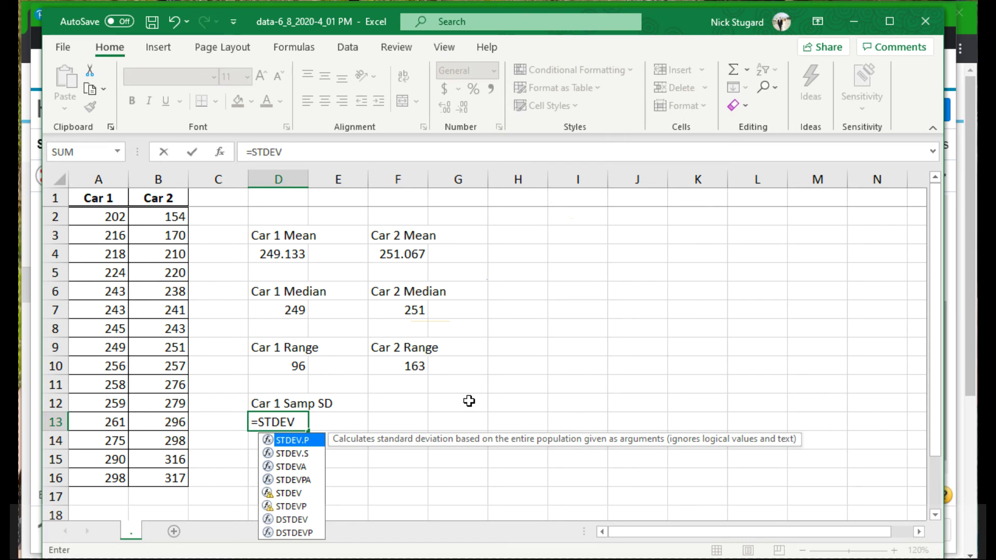
text(.S)
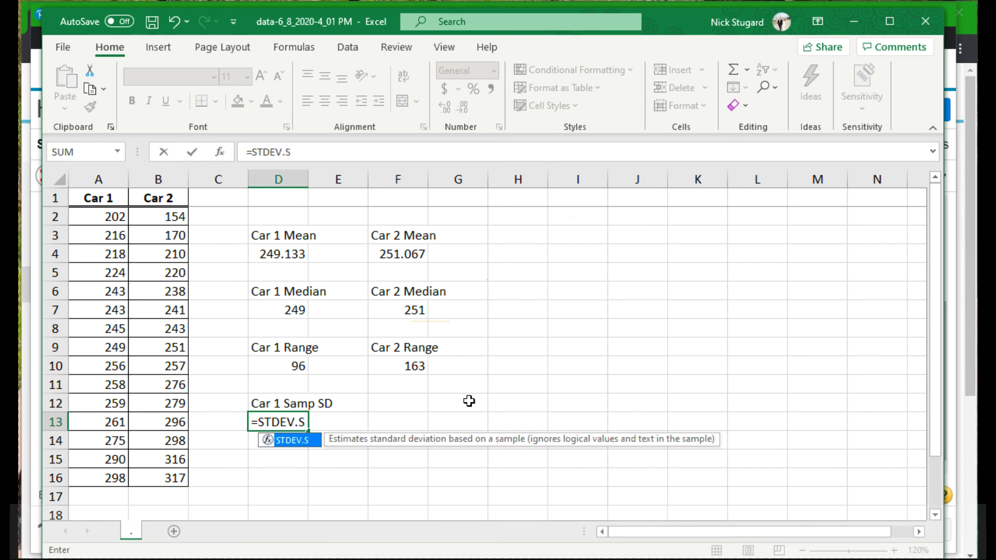
text(()
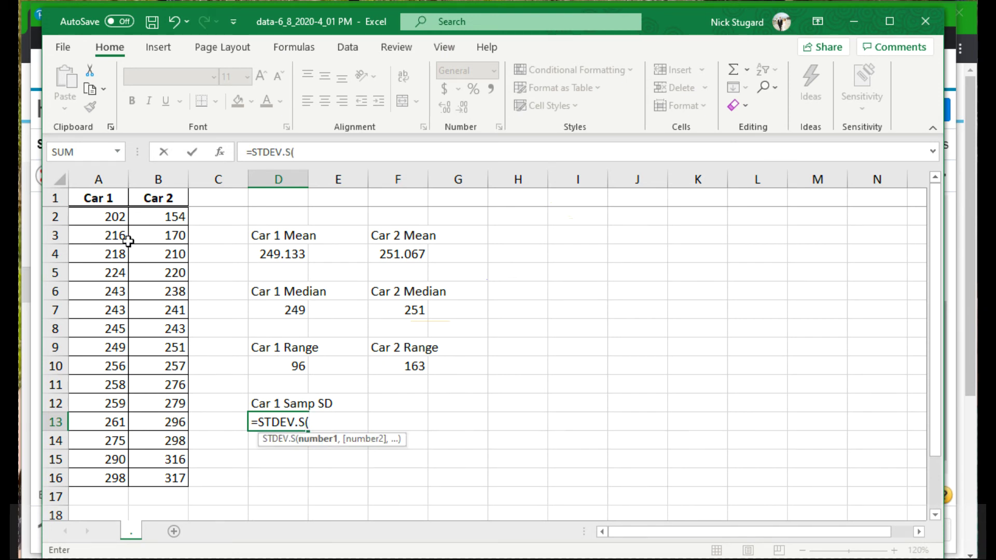
drag(96, 216, 108, 480)
key(Return)
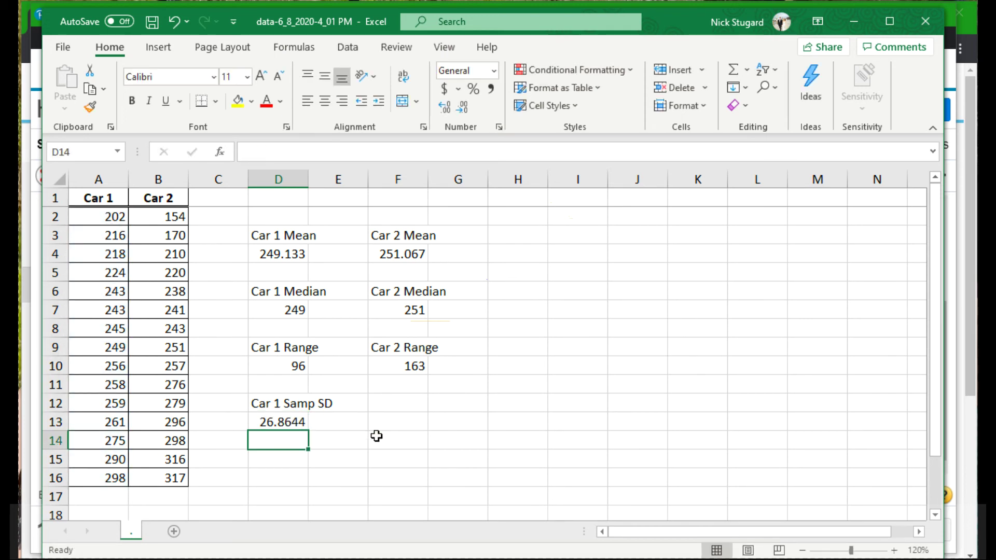
- Label cell F12 'Car 2 Samp SD'
click(399, 405)
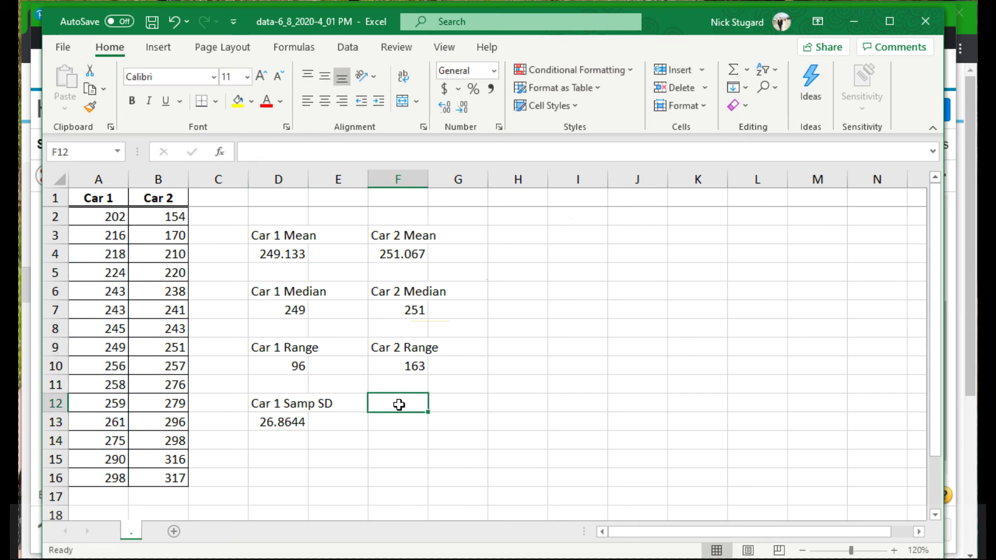
text(Car 2)
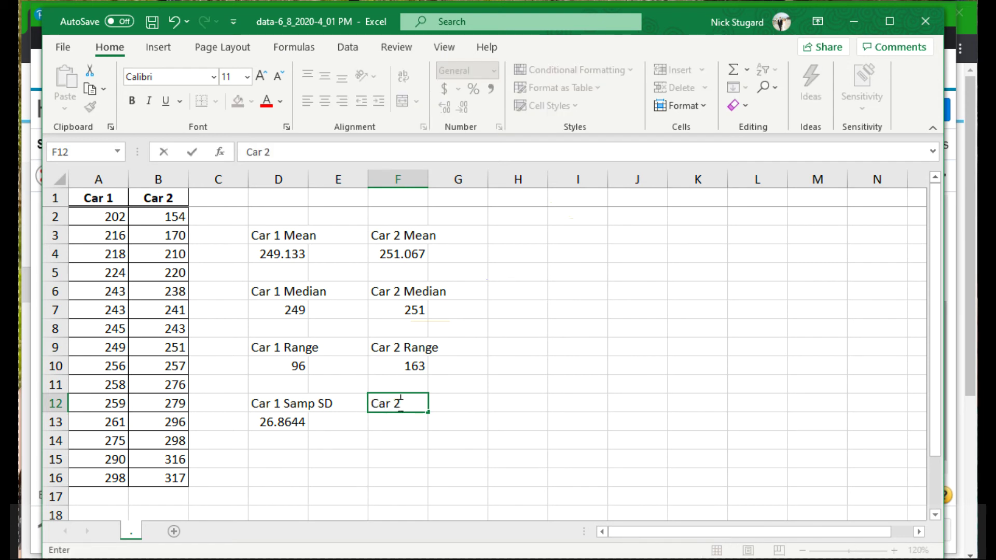
text( Samp SD)
key(Return)
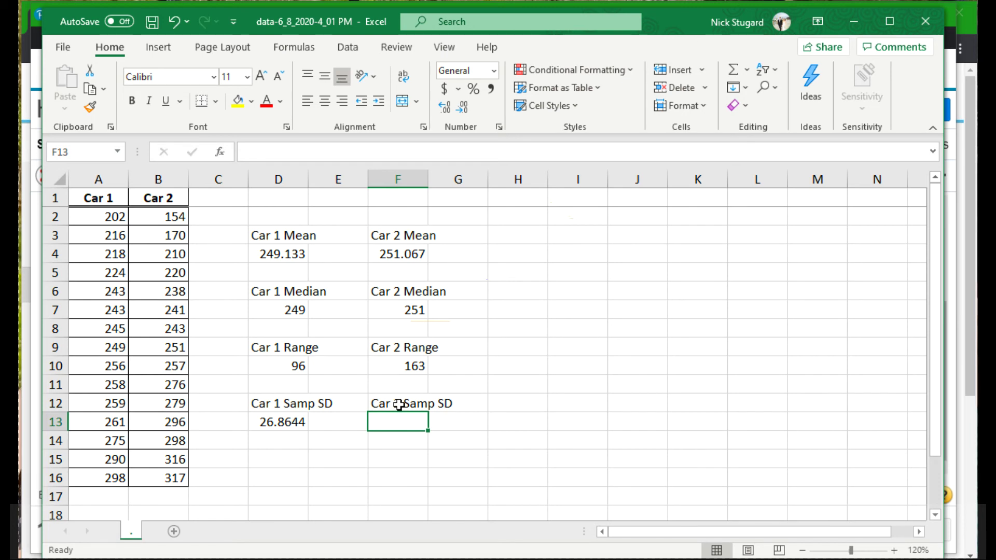
- Enter =STDEV.S(B2:B16) in F13, giving 48.7009, and recheck the Car 1 formula in D13
text(=)
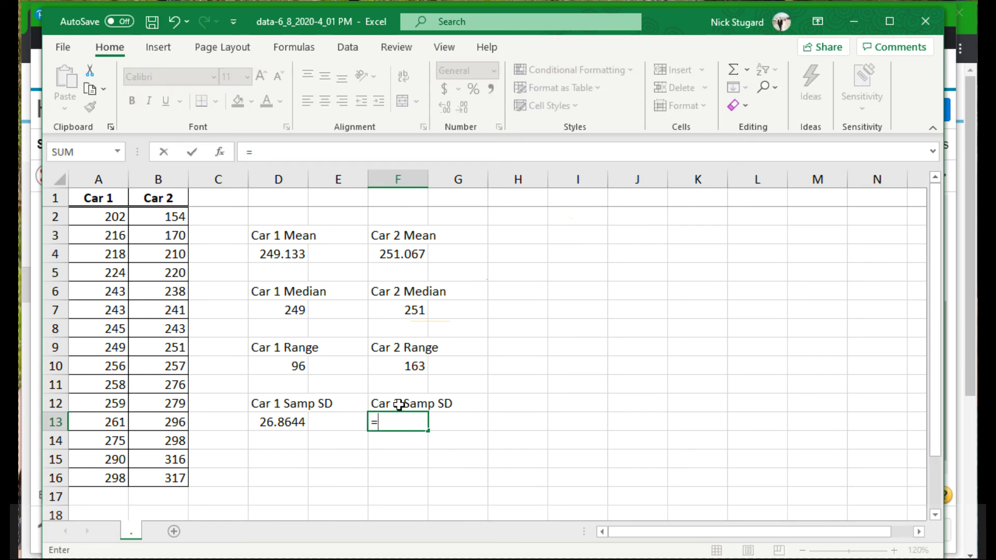
text(STDEV)
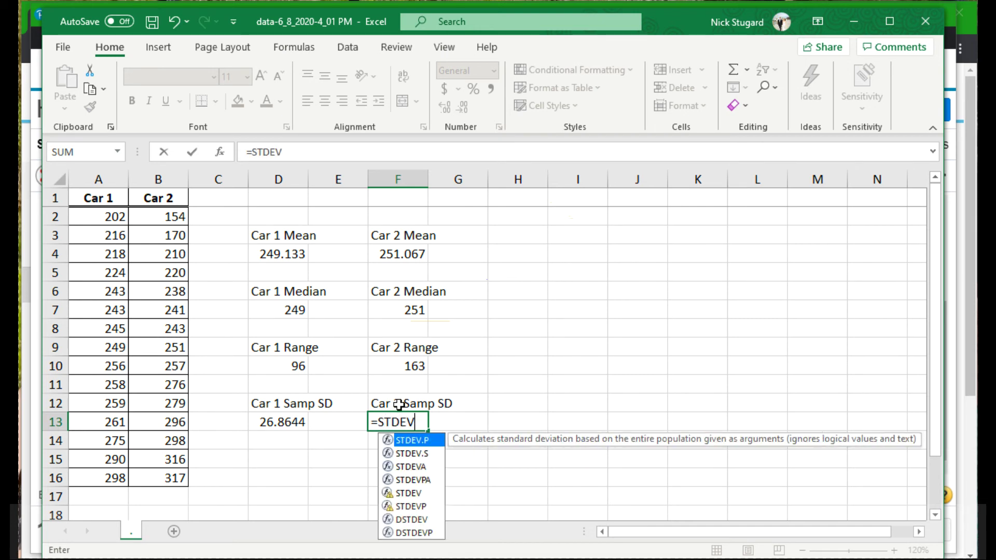
text(.S)
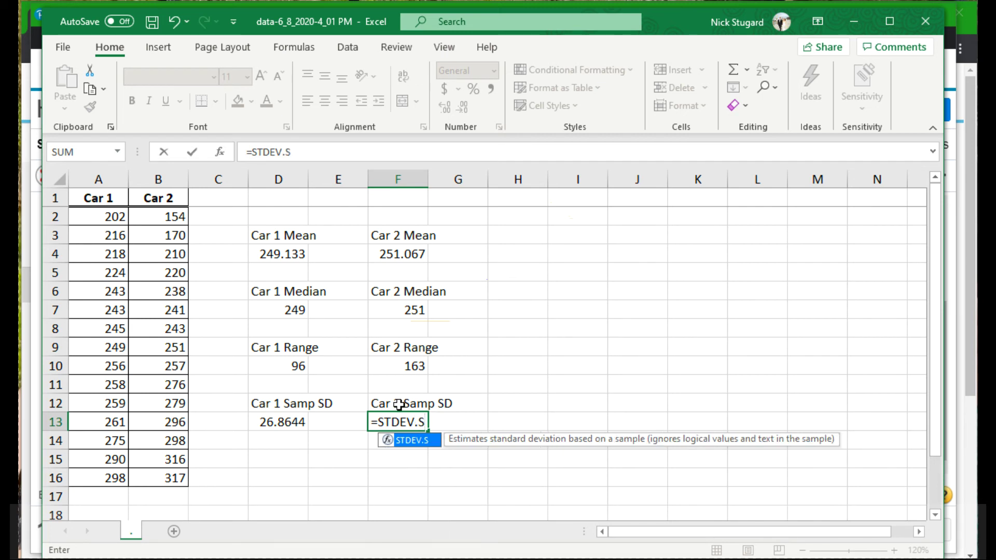
text(()
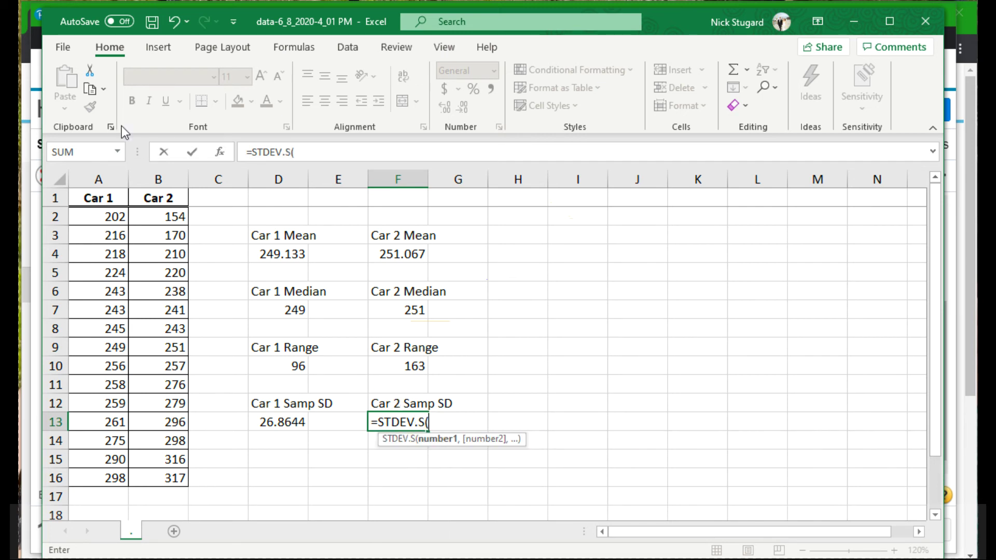
drag(172, 214, 179, 479)
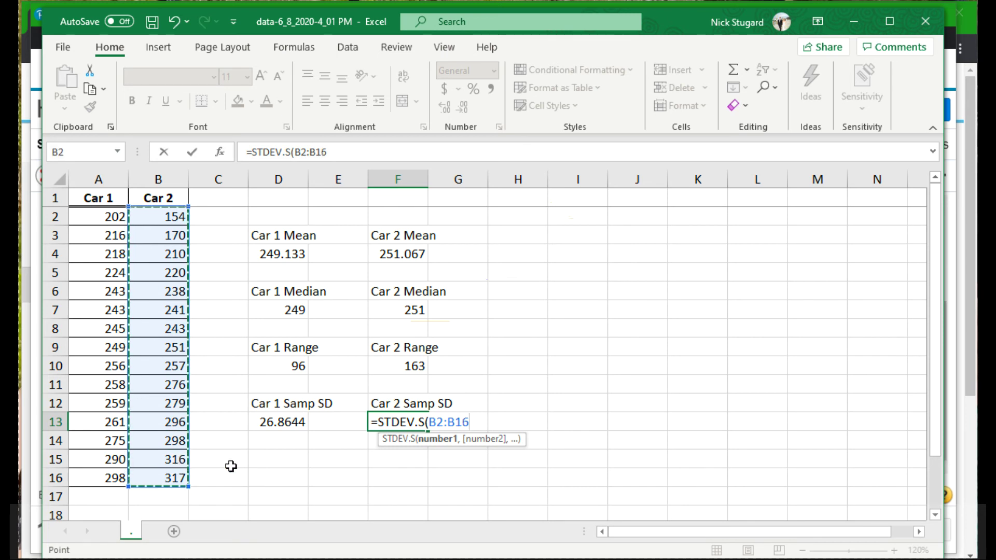
key(Return)
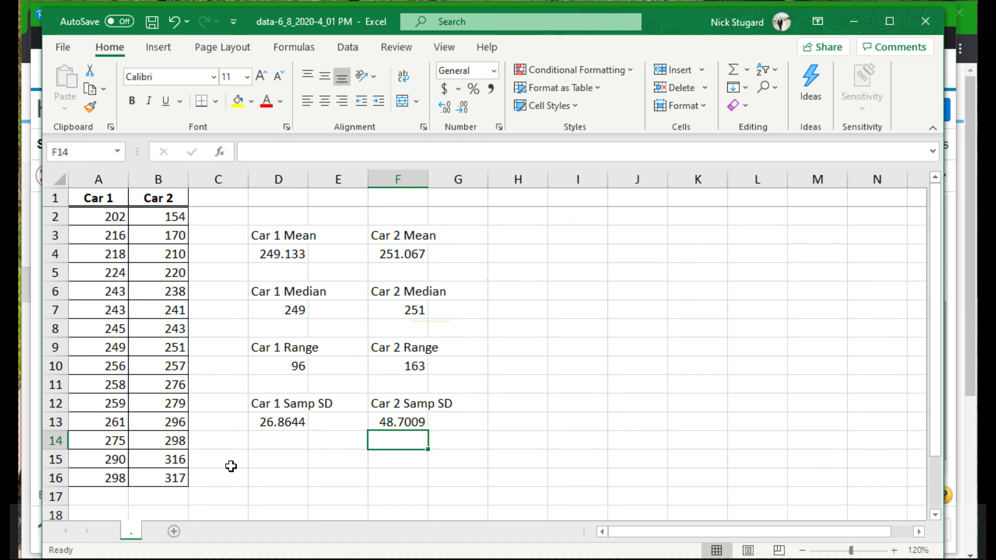
click(281, 430)
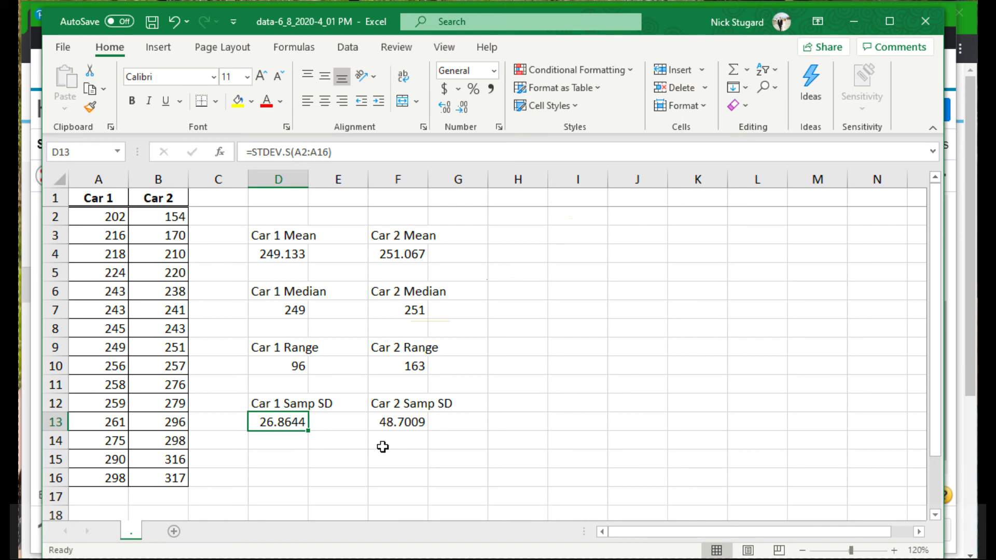
key(alt+Tab)
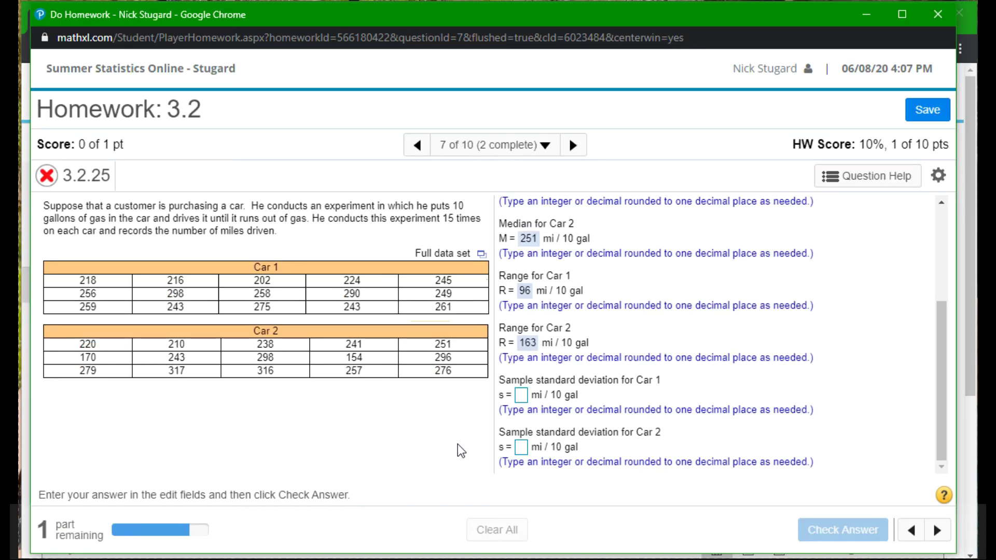
- Submit 26.9 and 48.7 as the Car 1 and Car 2 sample standard deviations
click(521, 403)
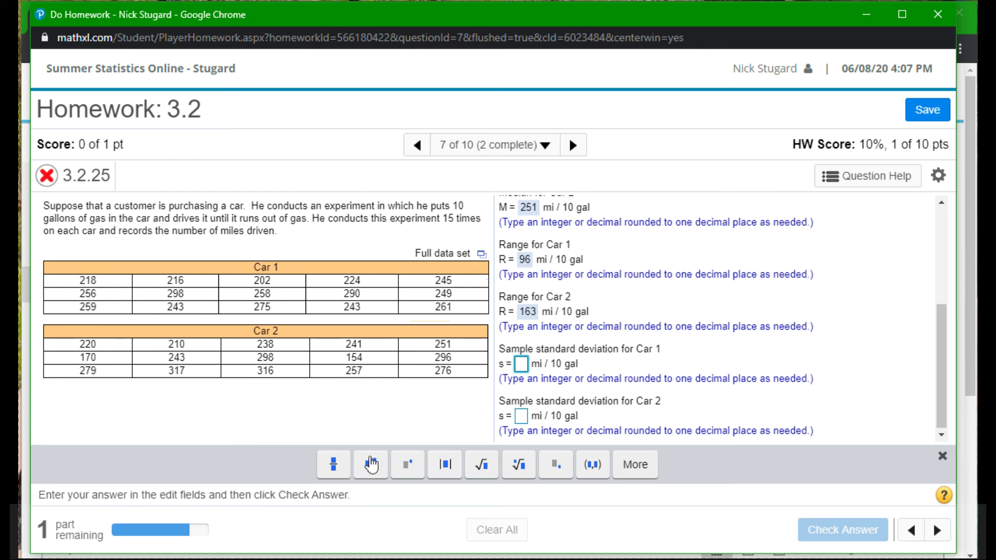
text(26.9)
key(Tab)
text(48)
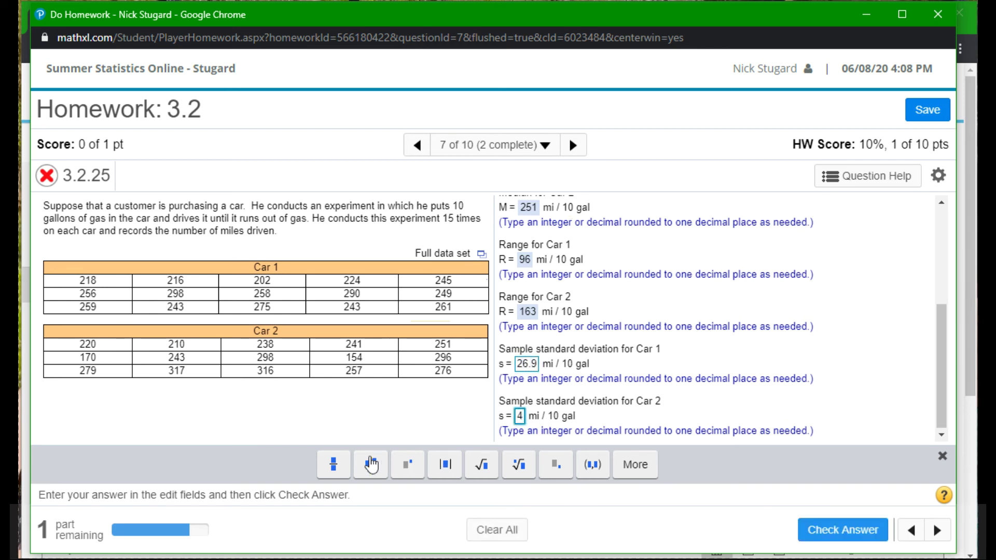
key(alt+Tab)
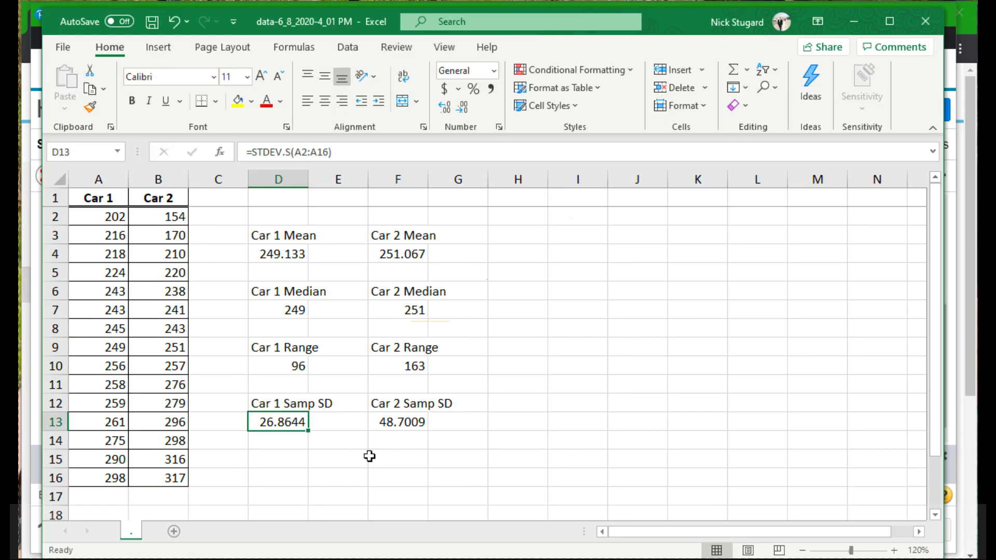
key(alt+Tab)
key(BackSpace)
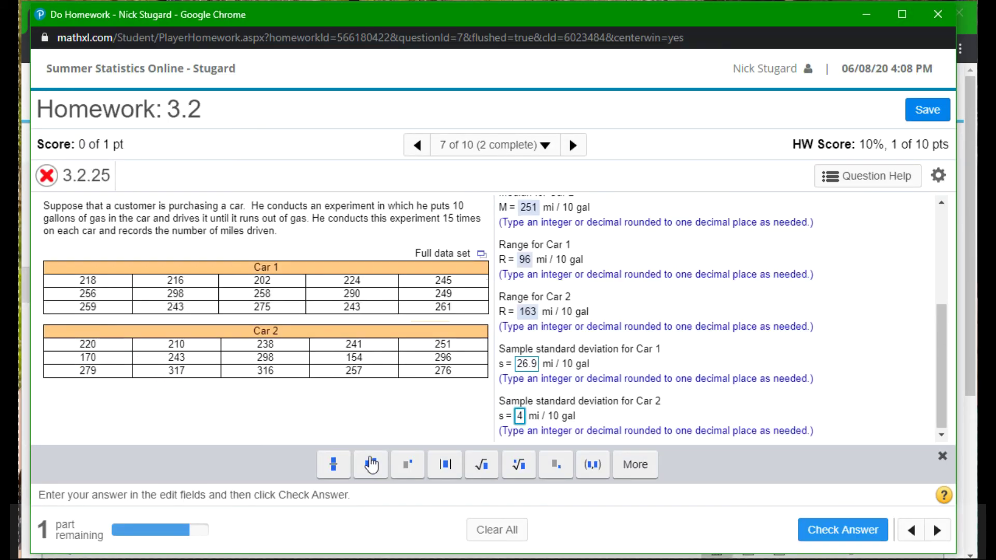
text(8.7)
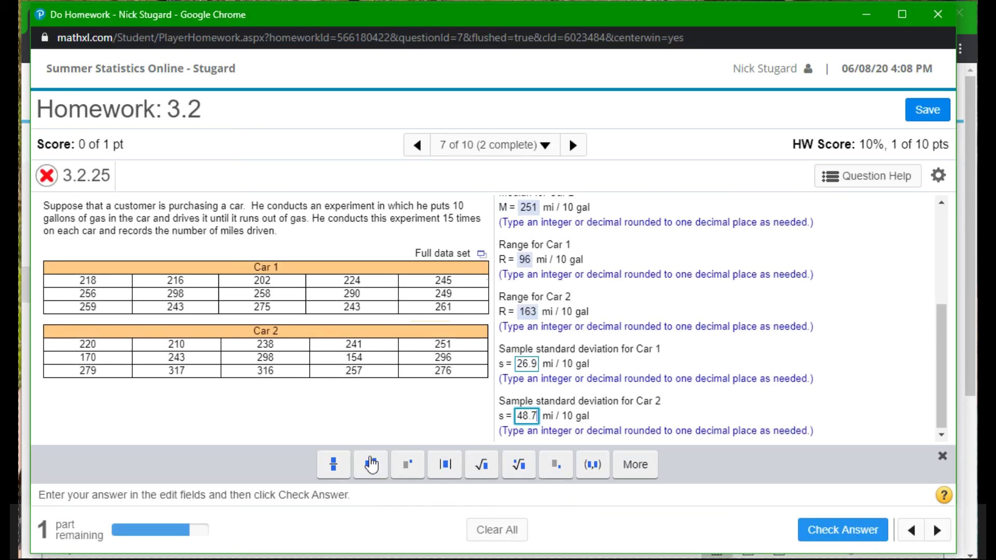
key(Return)
key(Return)
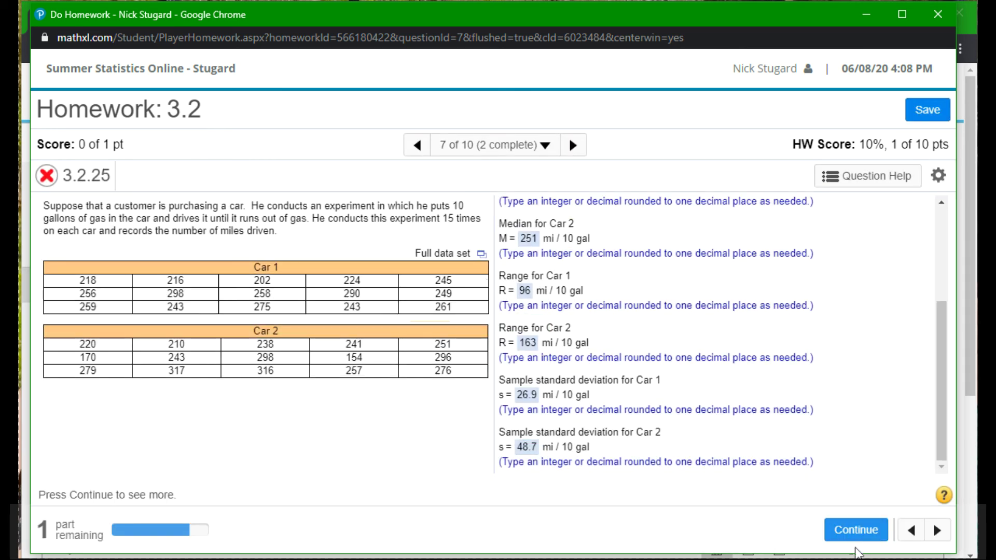
- On the final part, choose option C (Car 1, lower sample SD) and check the answer
click(853, 529)
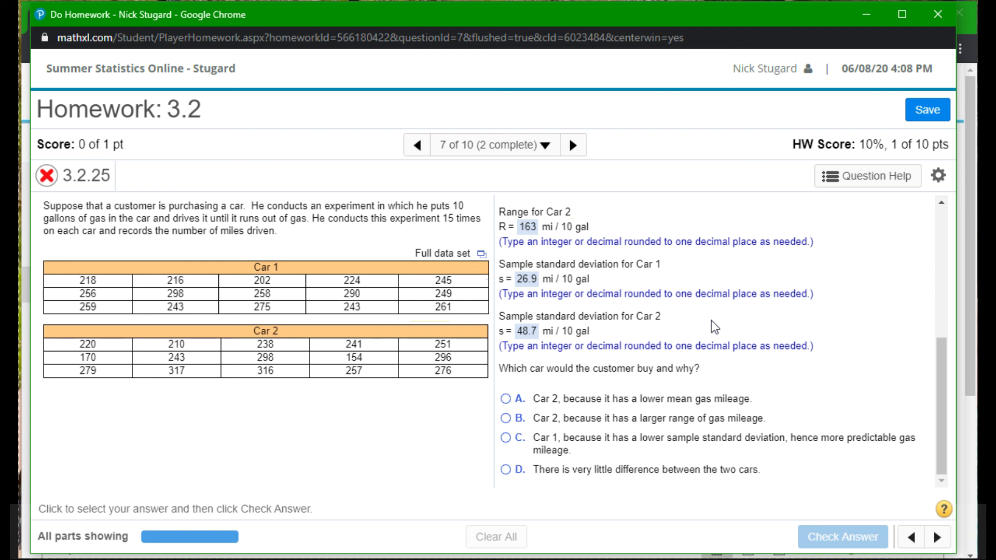
click(506, 438)
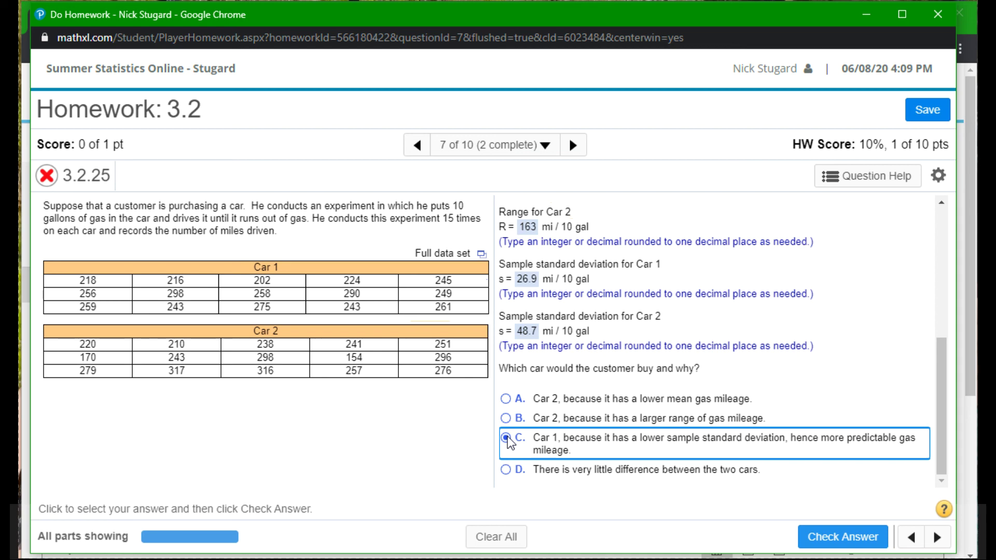
key(Return)
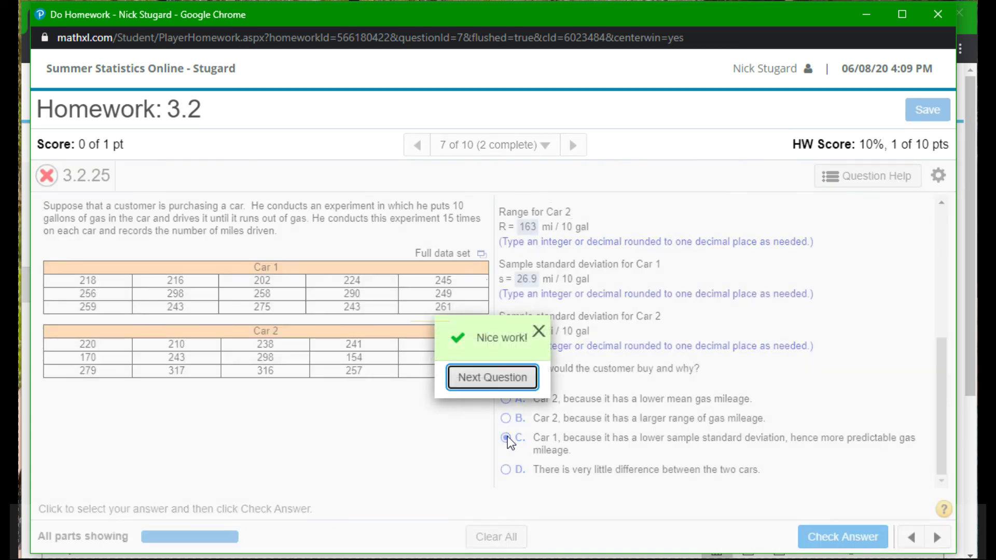